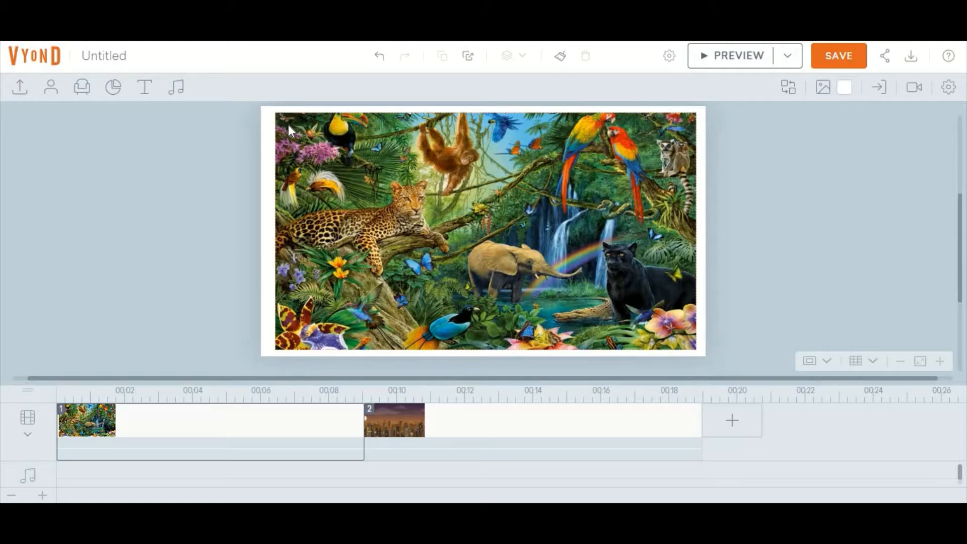
- Enlarge the jungle image so it extends past the scene's right edge and reposition it to cover the stage
drag(505, 228, 499, 229)
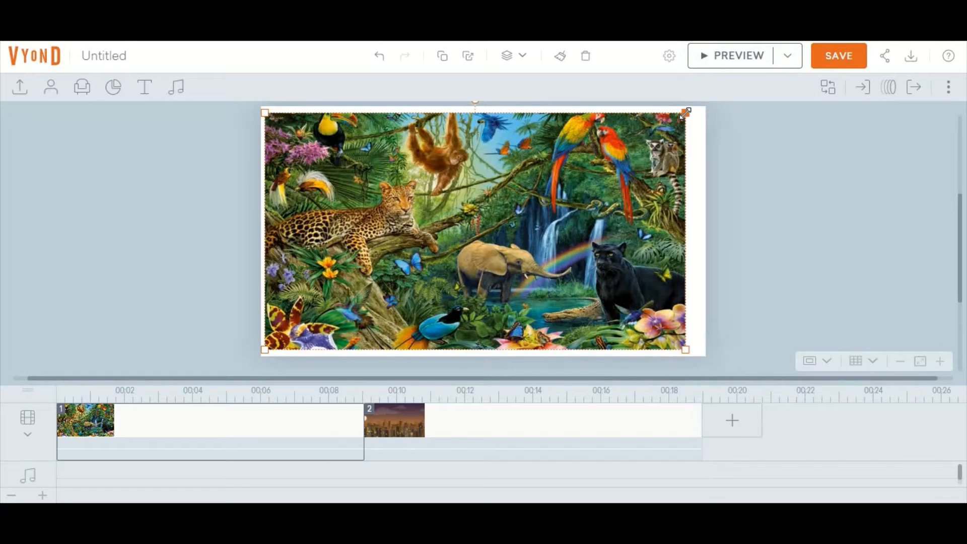
drag(686, 112, 937, 135)
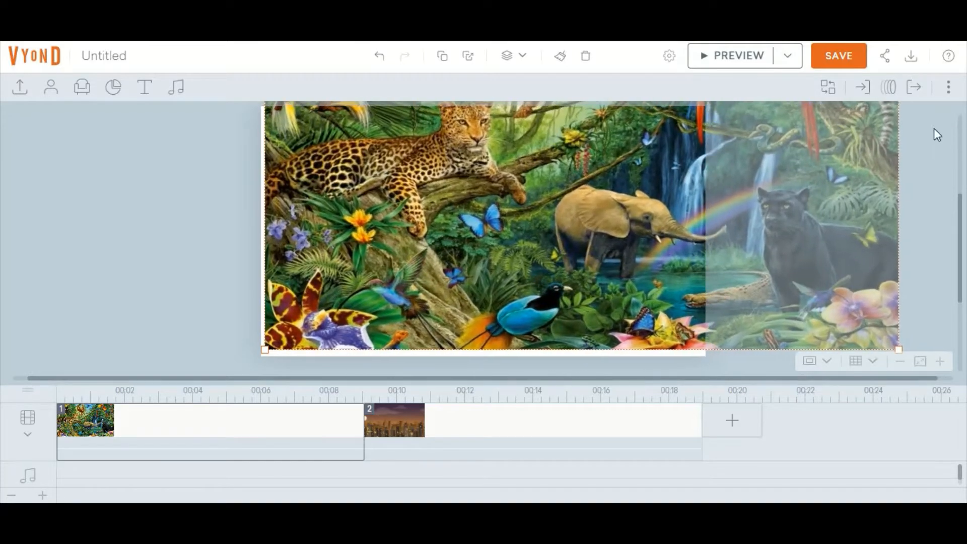
drag(581, 172, 575, 188)
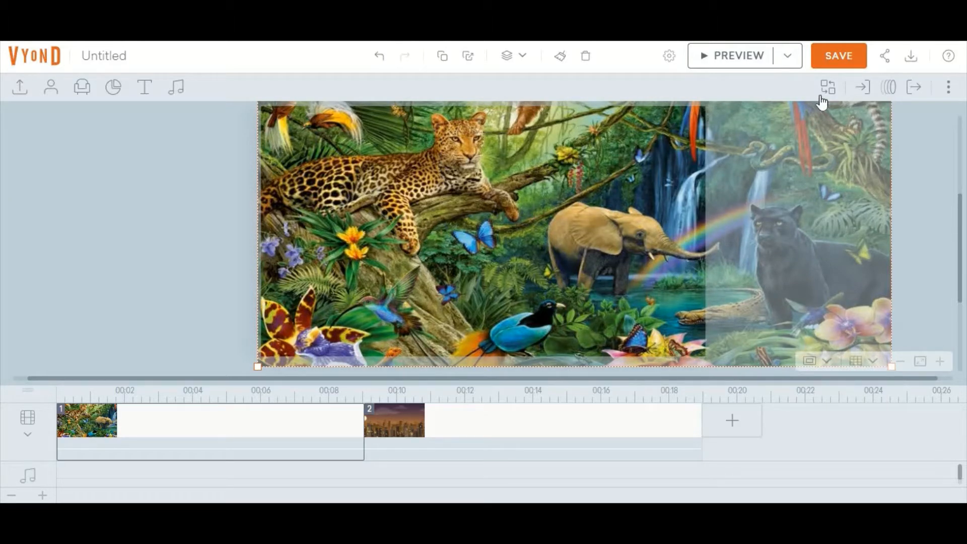
- Apply the Line - Horizontal motion path to the jungle image
click(888, 94)
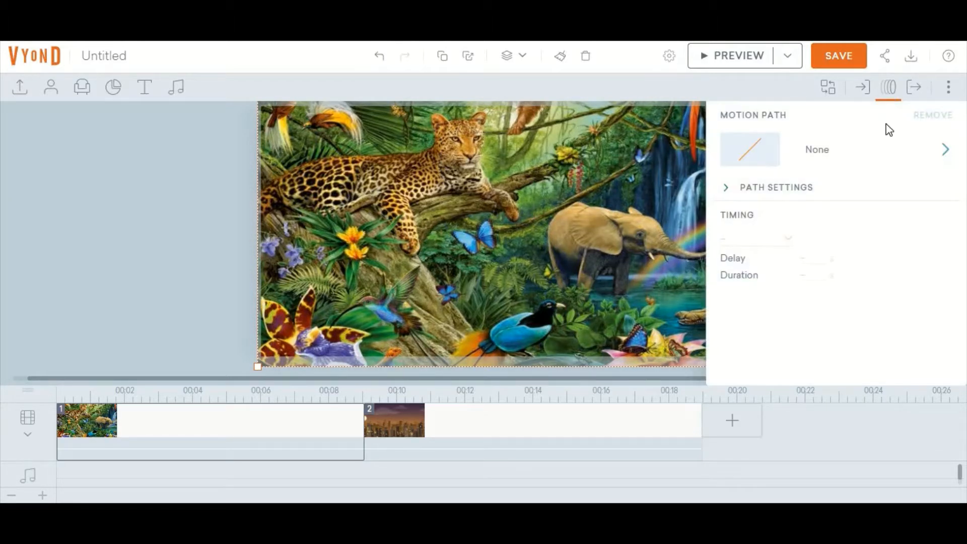
click(893, 146)
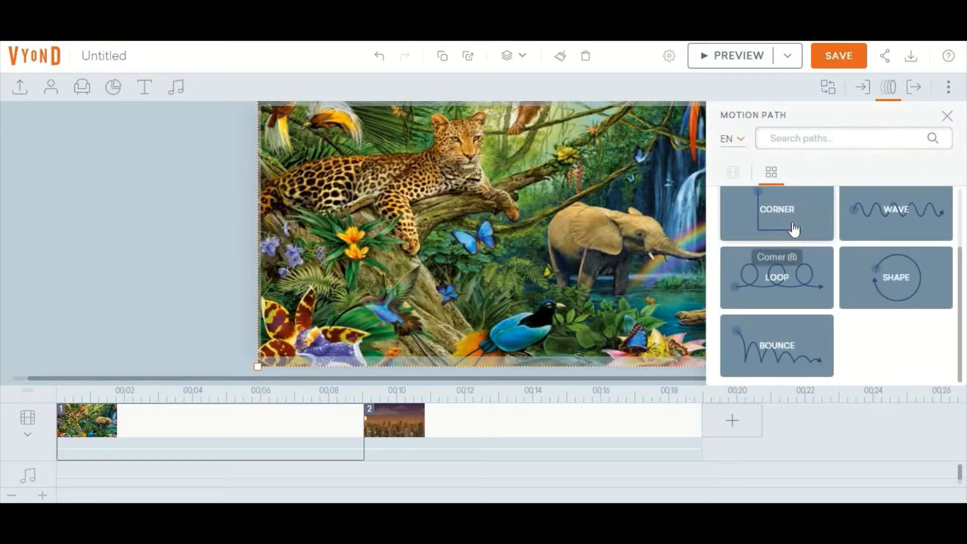
drag(964, 256, 964, 199)
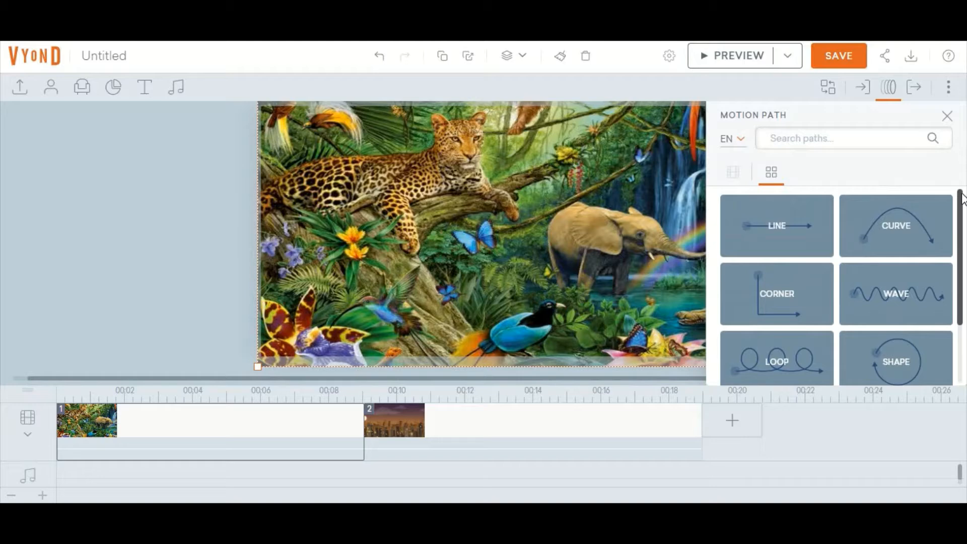
click(795, 235)
click(888, 224)
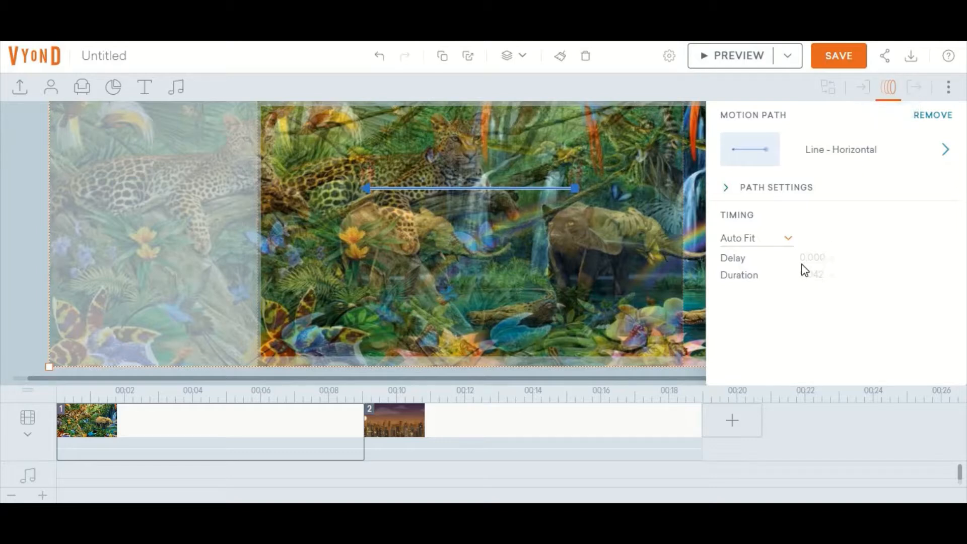
- Set the motion path's timing to Custom and shift the jungle image with its path slightly on the stage
click(792, 243)
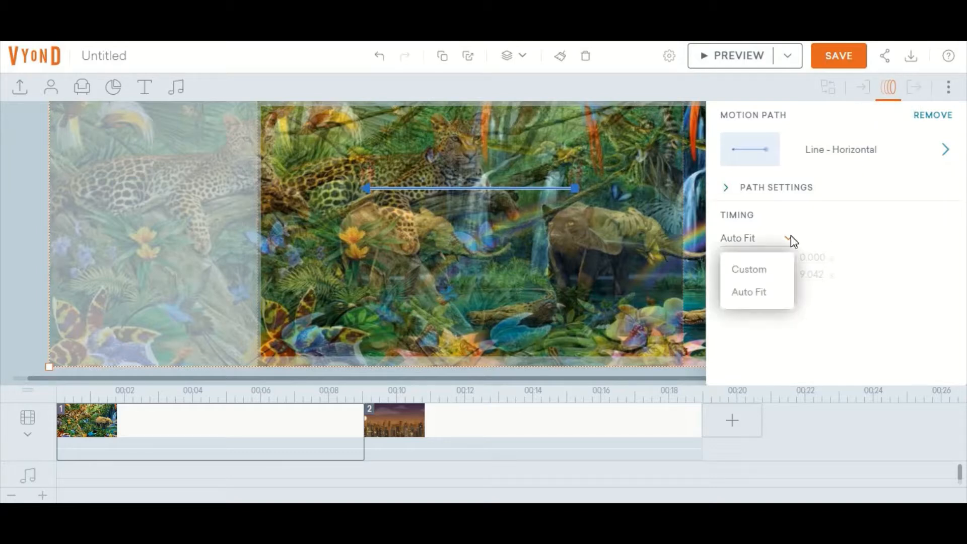
click(782, 273)
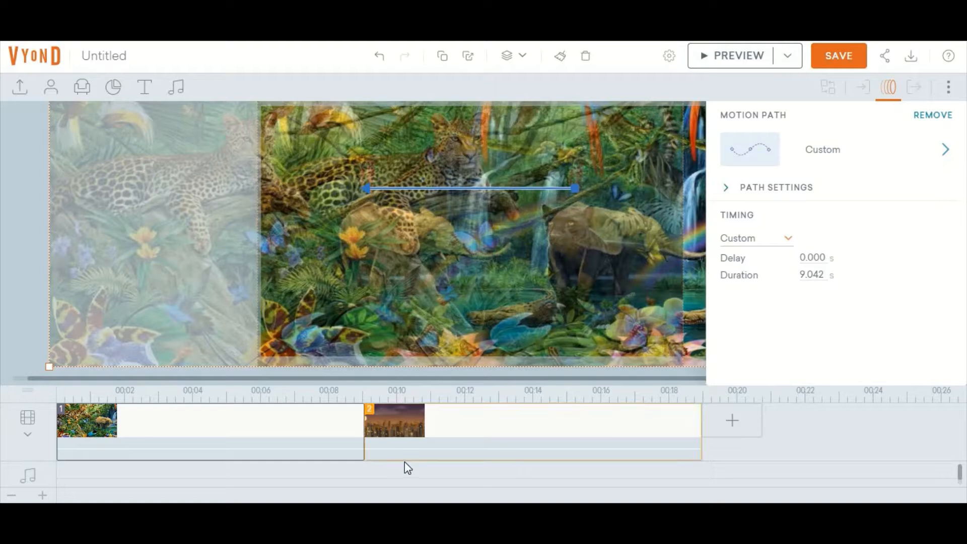
click(361, 454)
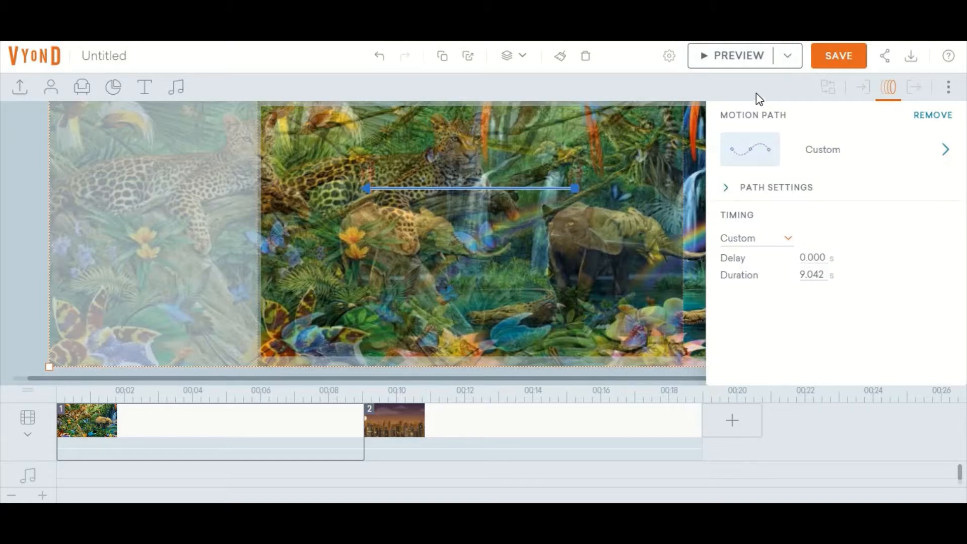
click(894, 89)
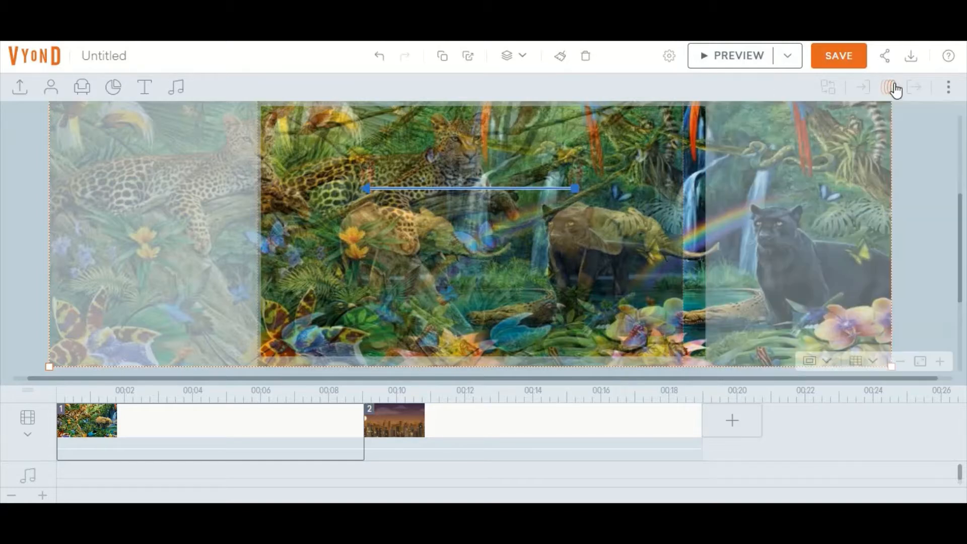
drag(633, 259, 651, 264)
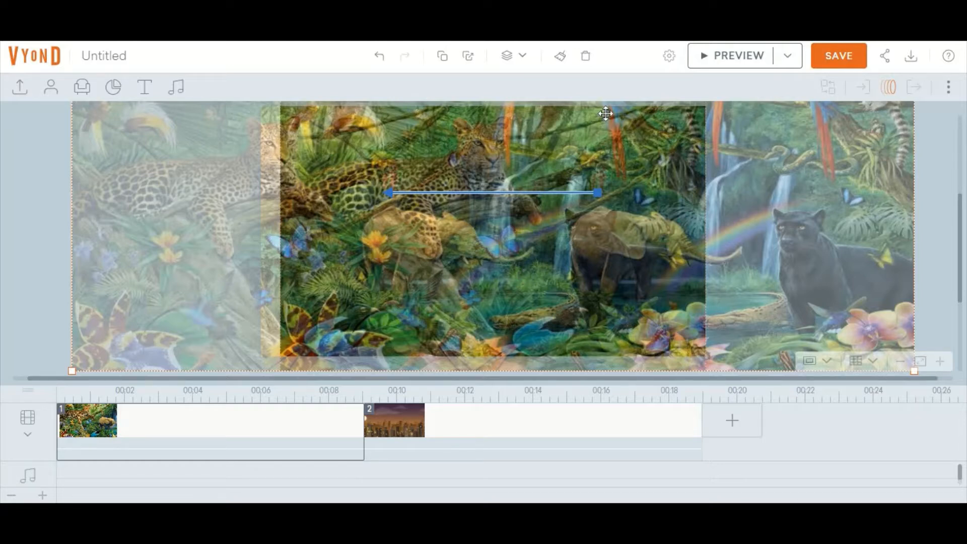
- Preview the jungle image's horizontal pan through to the start of the city scene, then exit the preview
click(730, 59)
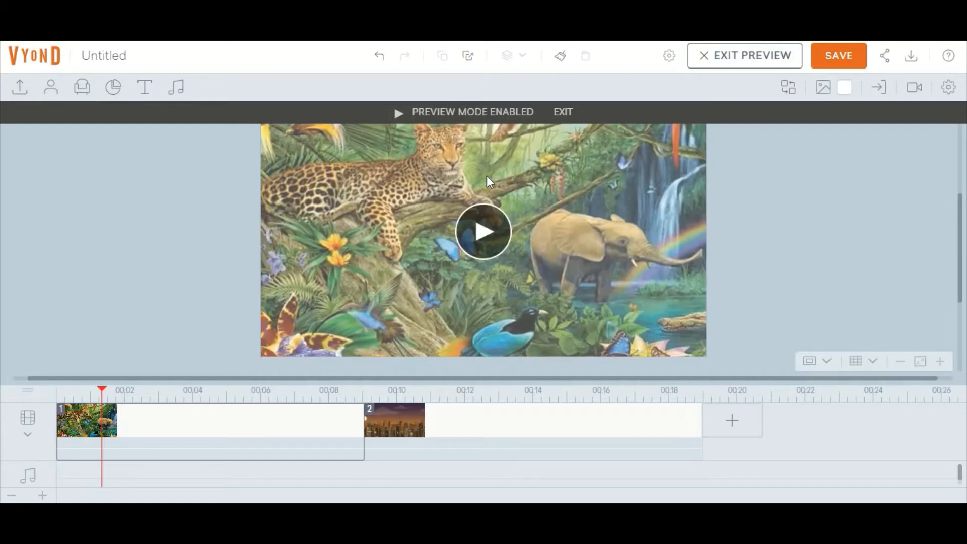
click(485, 232)
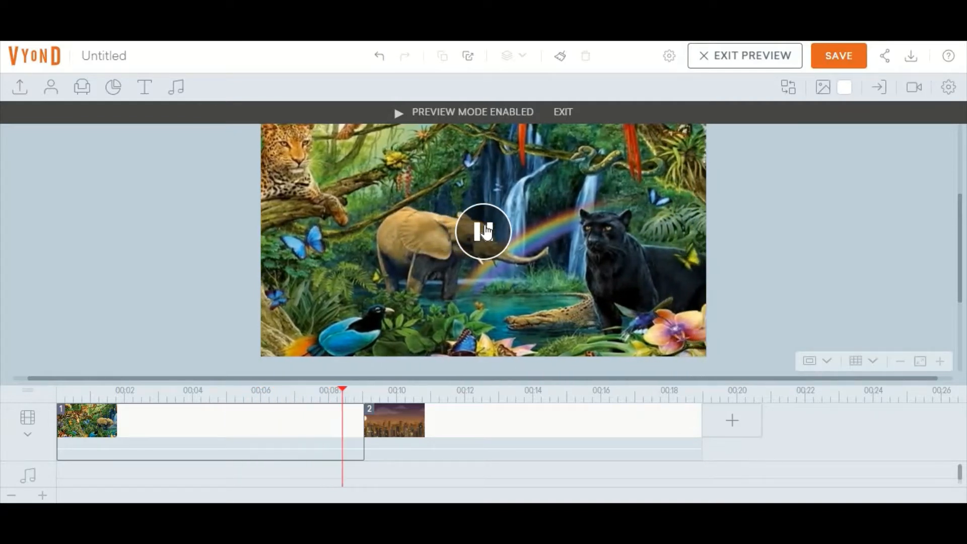
click(484, 232)
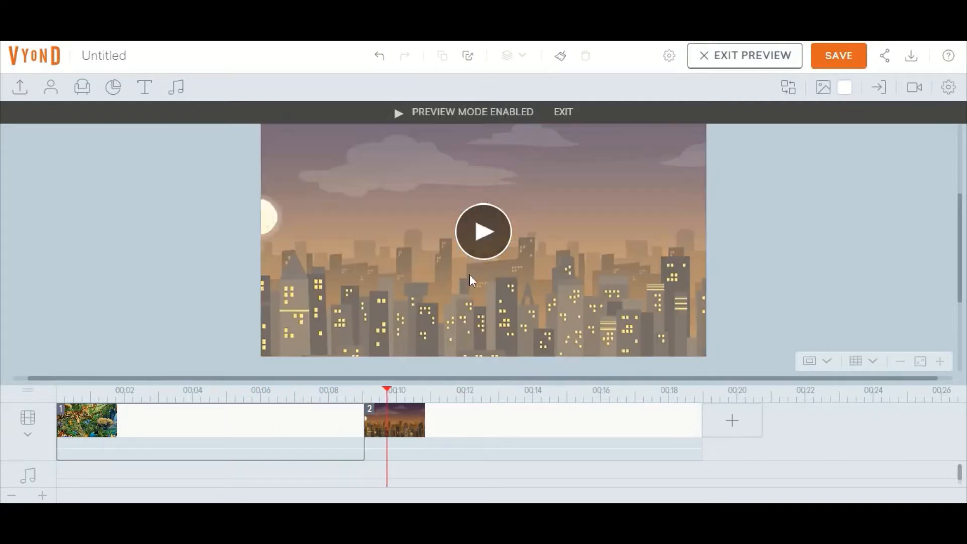
click(742, 57)
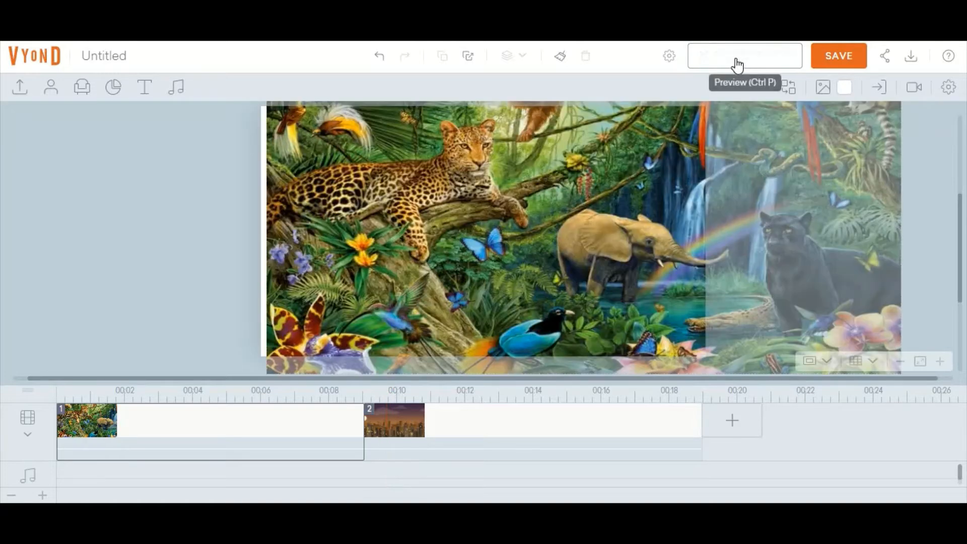
- Apply the upward-curving Arc - Horizontal motion path to the moon in the second scene
click(510, 430)
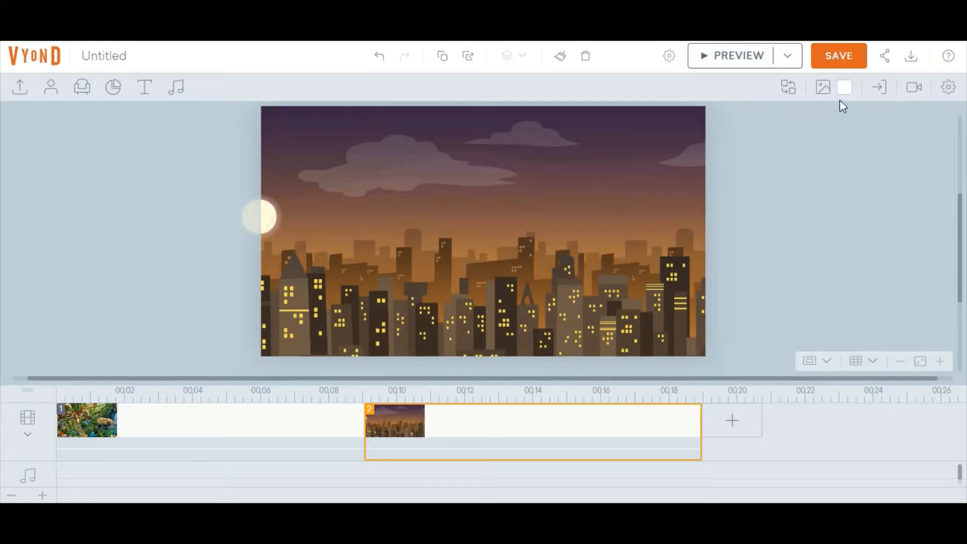
click(914, 88)
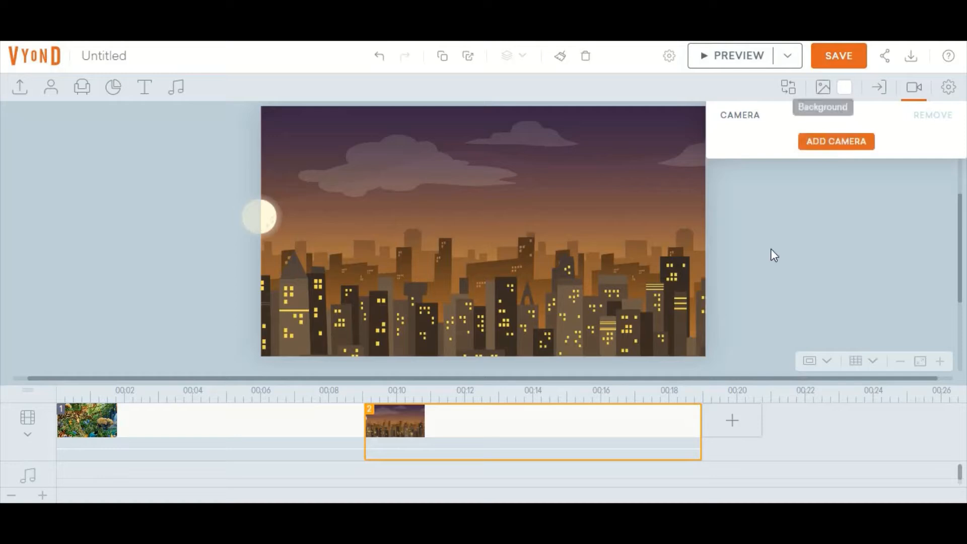
click(261, 216)
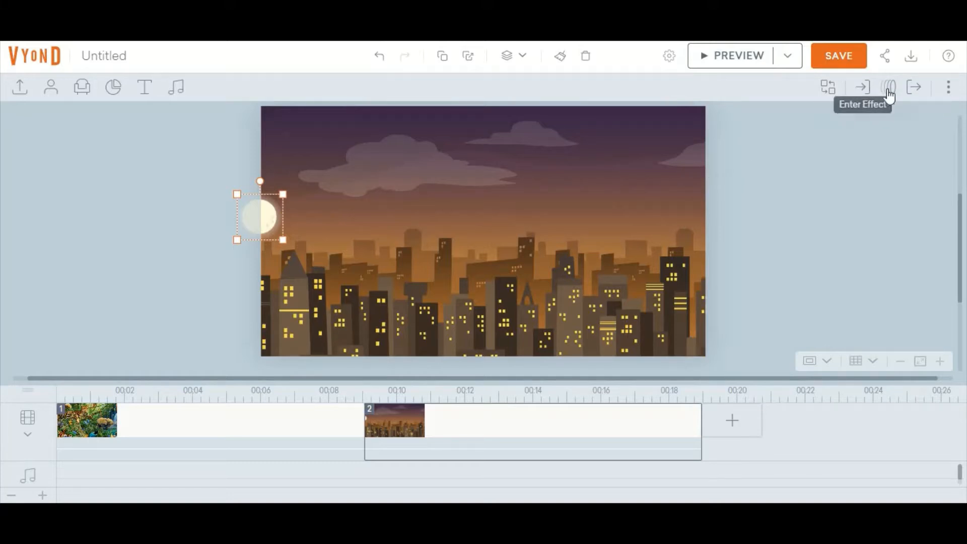
click(888, 90)
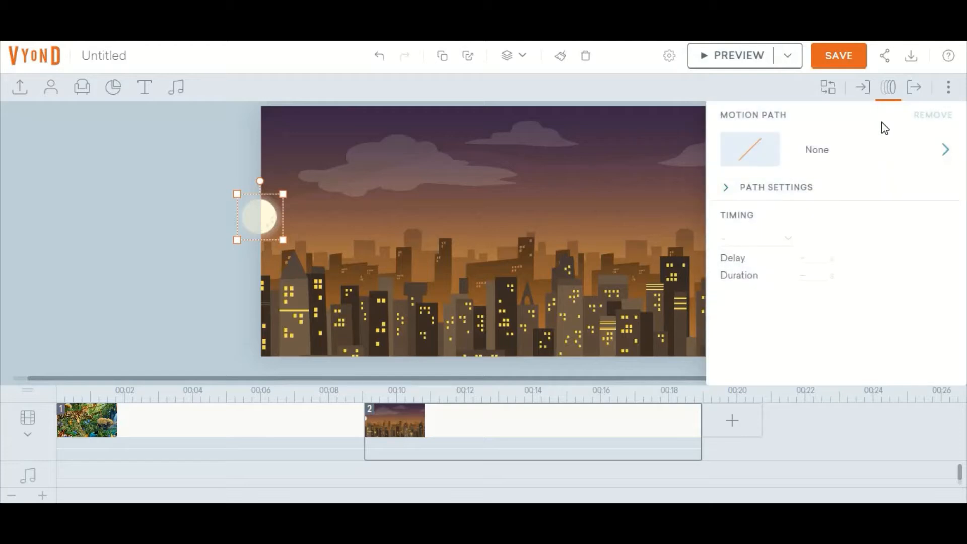
click(907, 162)
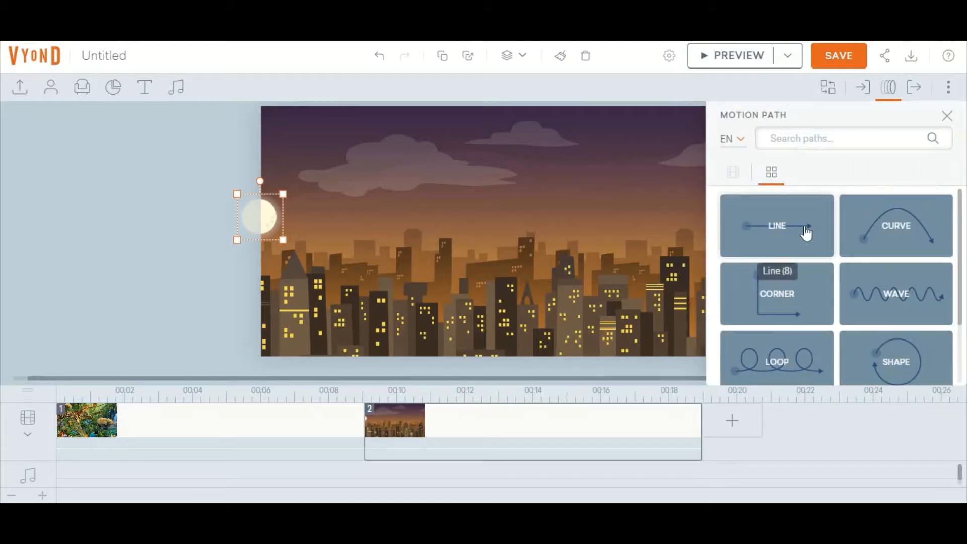
click(867, 233)
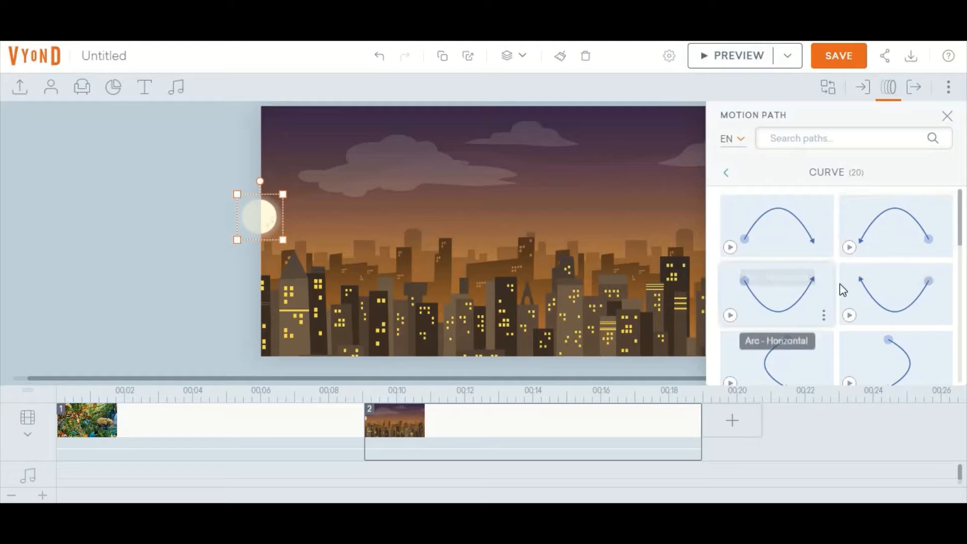
click(761, 229)
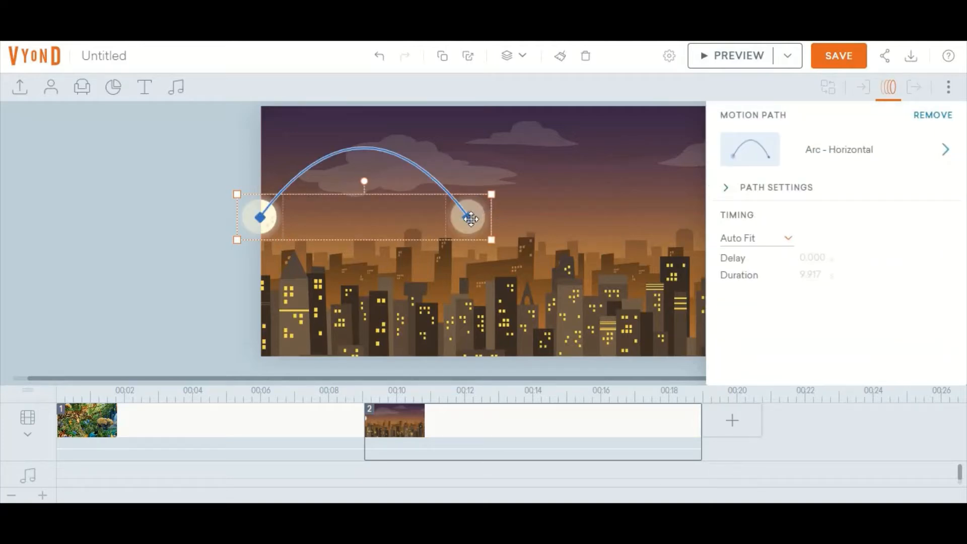
- Extend the moon's arc path across the sky so it ends just beyond the scene's right edge
click(380, 282)
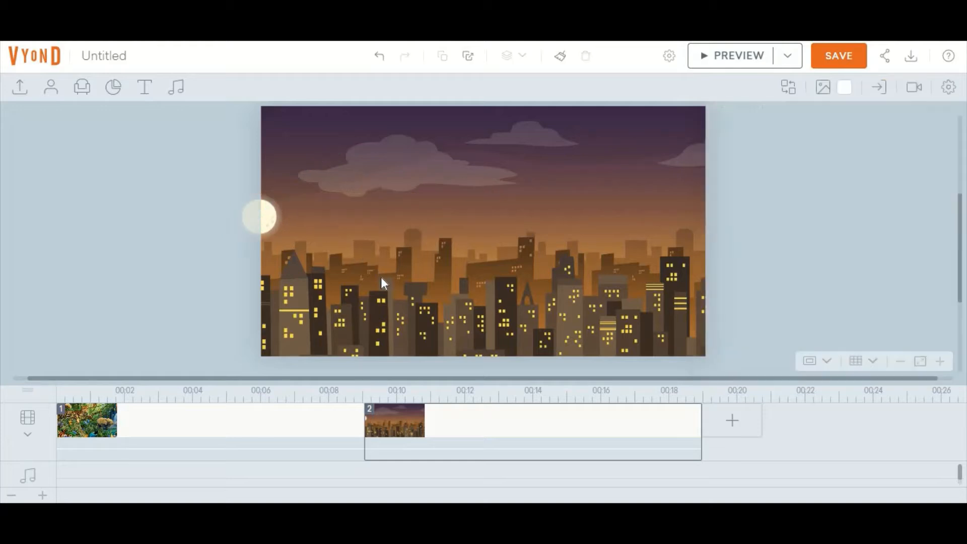
click(260, 217)
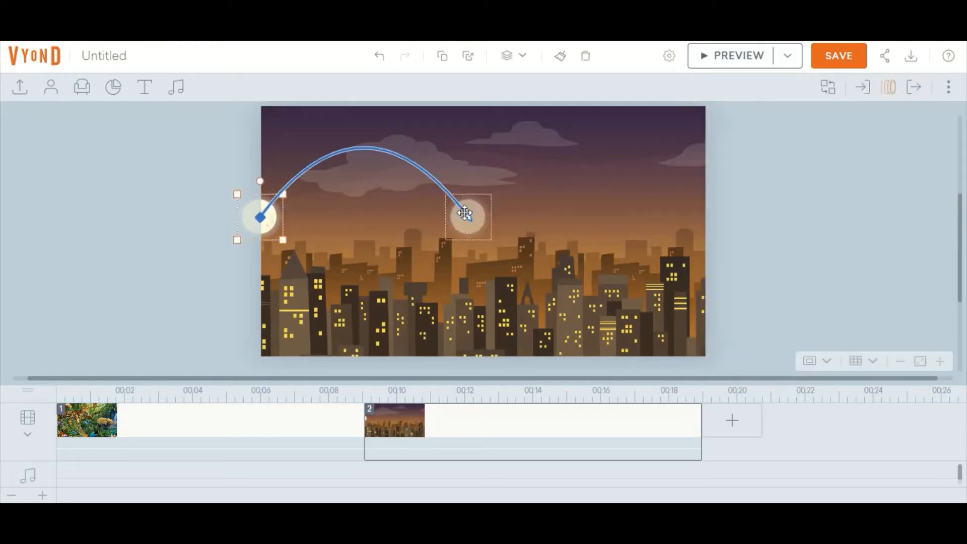
drag(464, 213, 726, 217)
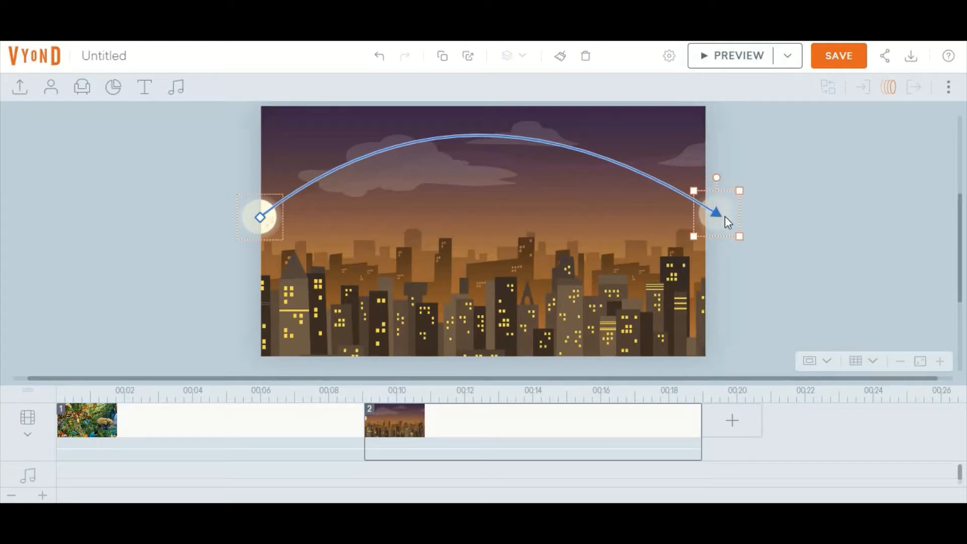
click(806, 201)
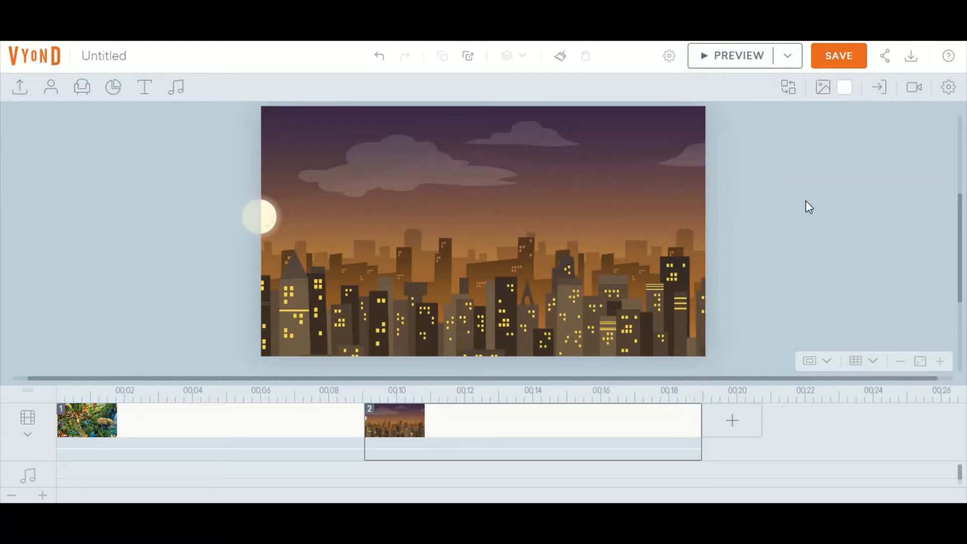
- Add a camera to the city skyline scene and save the video
click(911, 92)
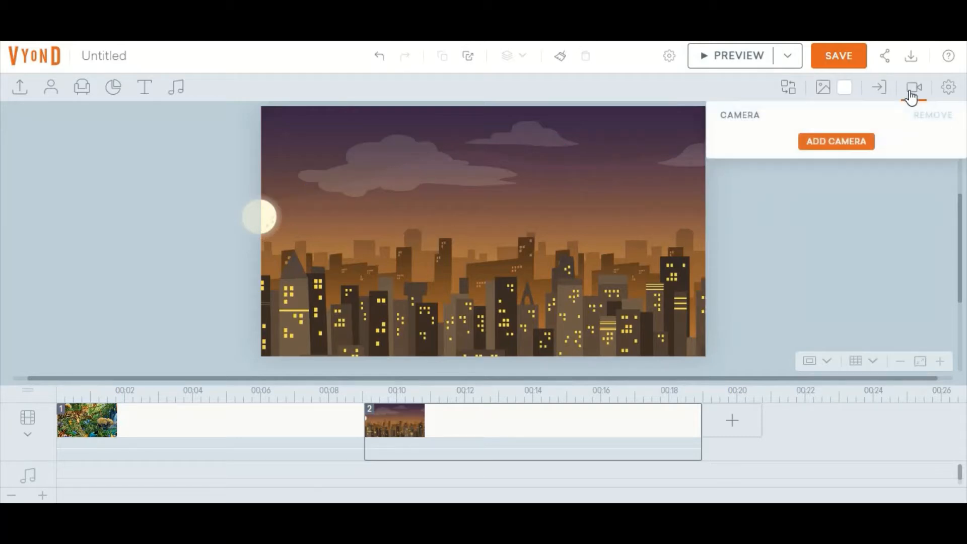
click(862, 143)
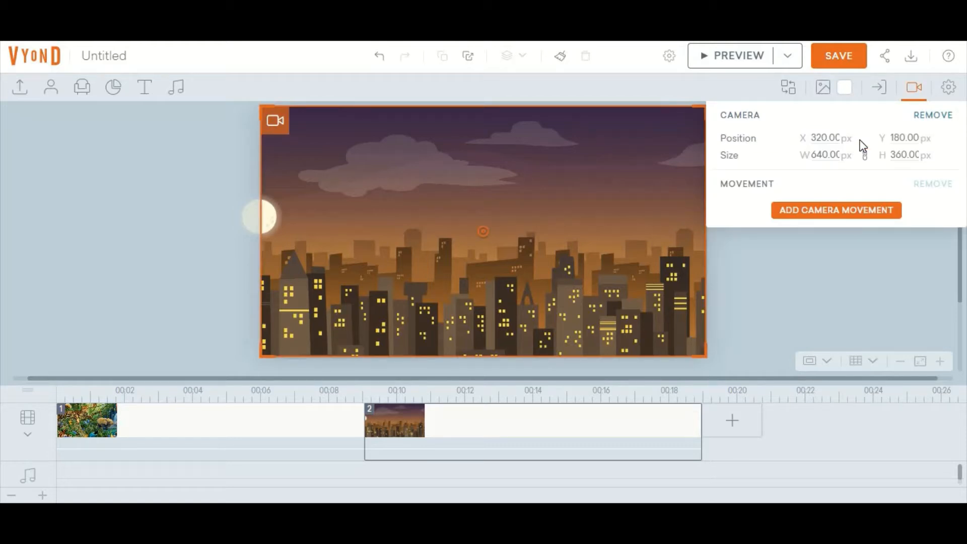
click(836, 55)
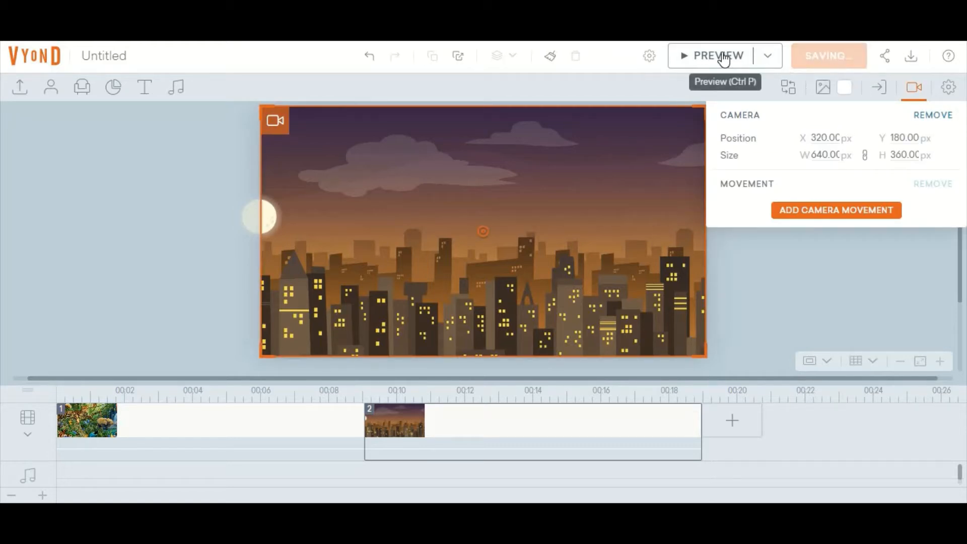
- Preview the video and replay the baseball field scene, pausing and resuming to examine the soccer ball's movement
click(724, 58)
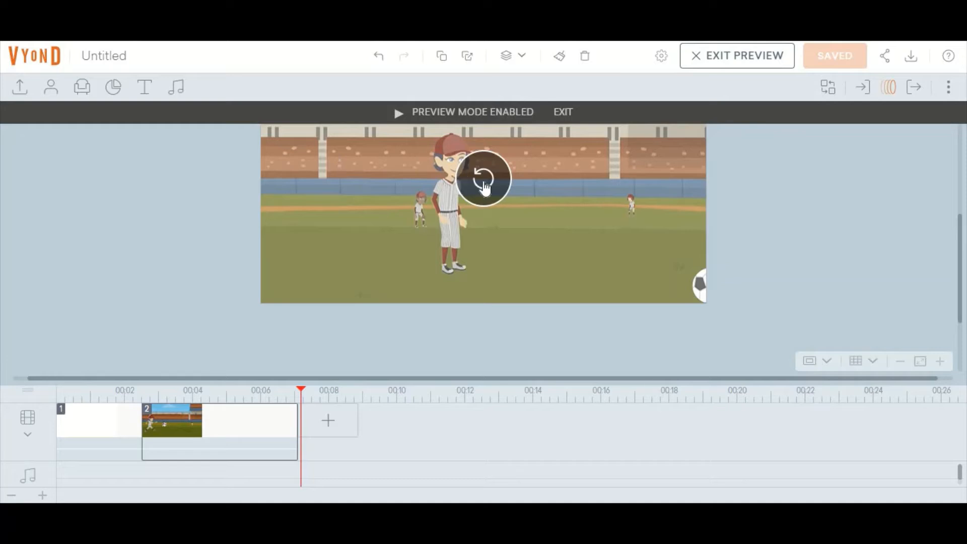
click(484, 184)
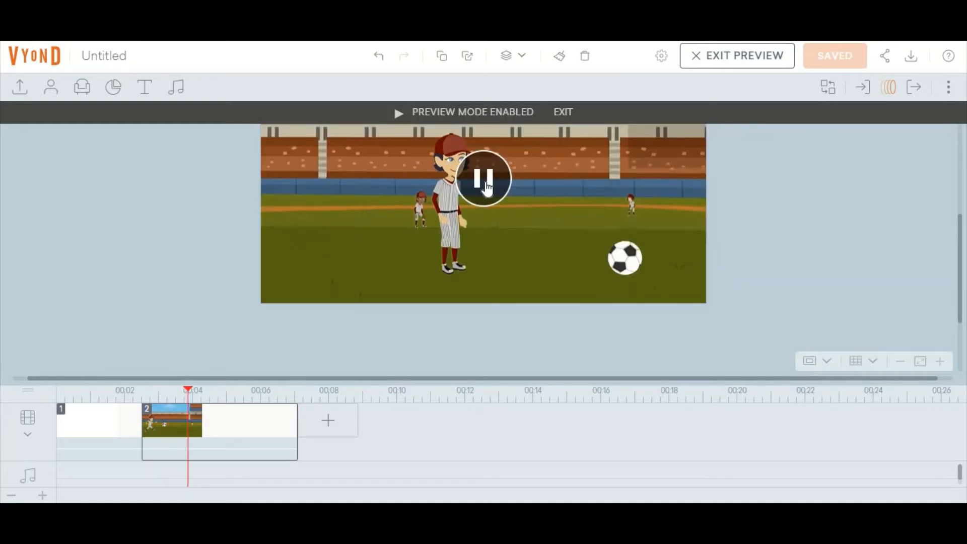
click(485, 181)
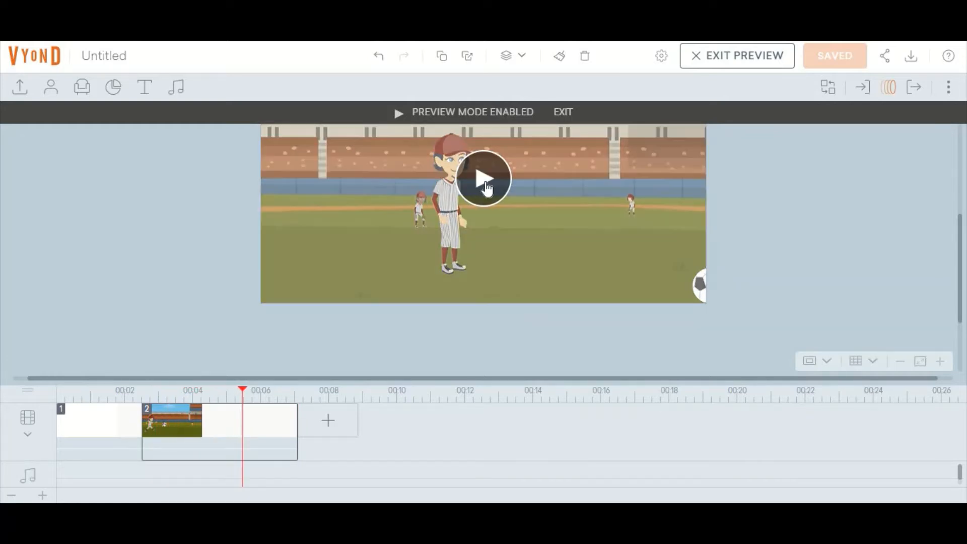
click(485, 184)
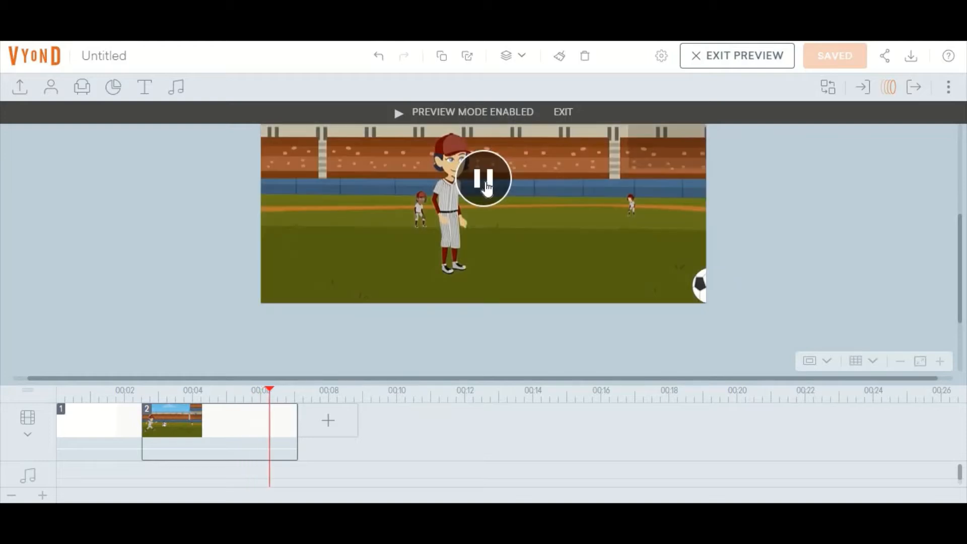
click(484, 181)
click(485, 182)
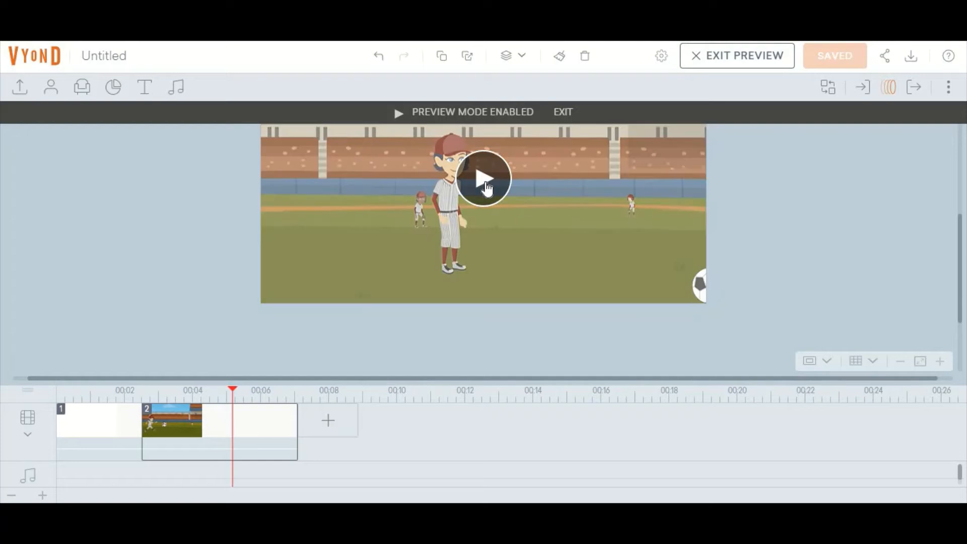
- Add a third scene from the Sports template "Baseball - Line out" and preview it
click(328, 422)
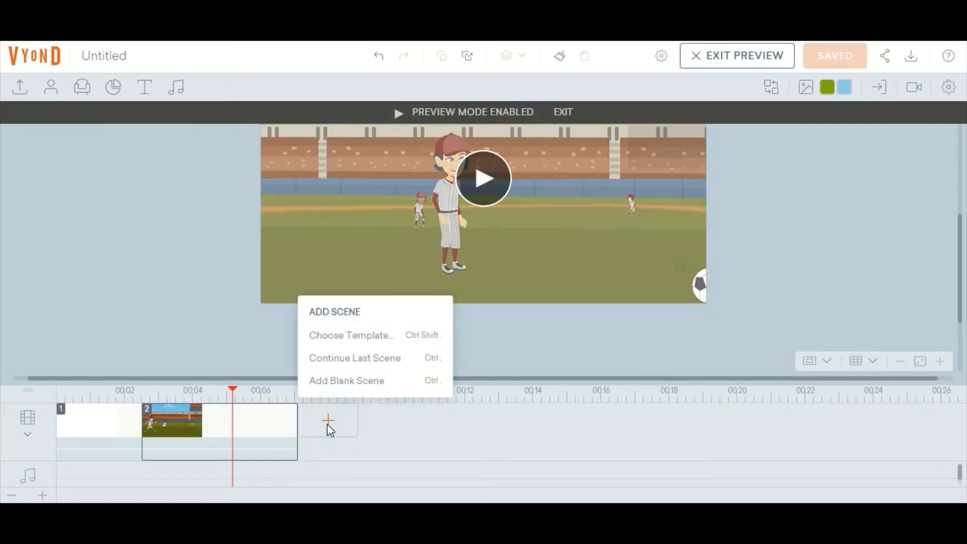
click(358, 336)
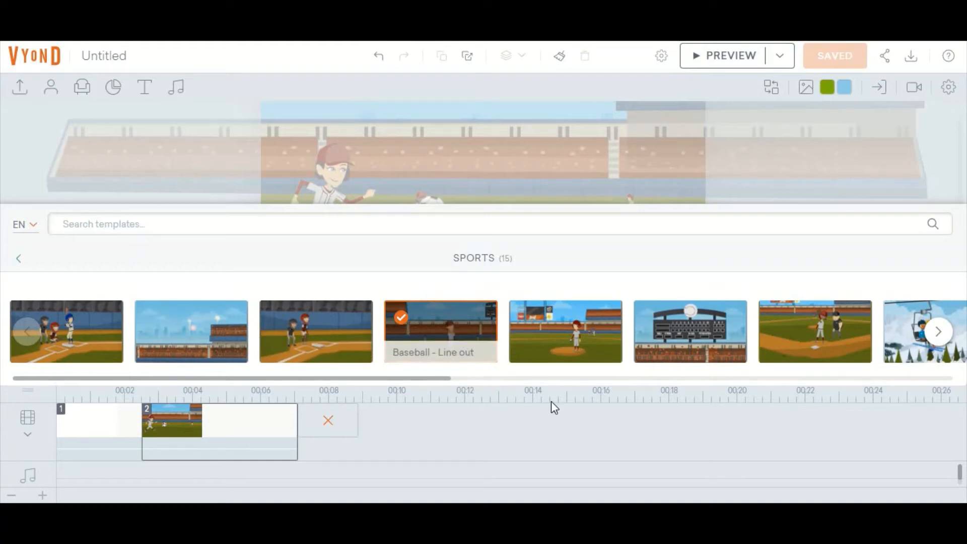
click(454, 333)
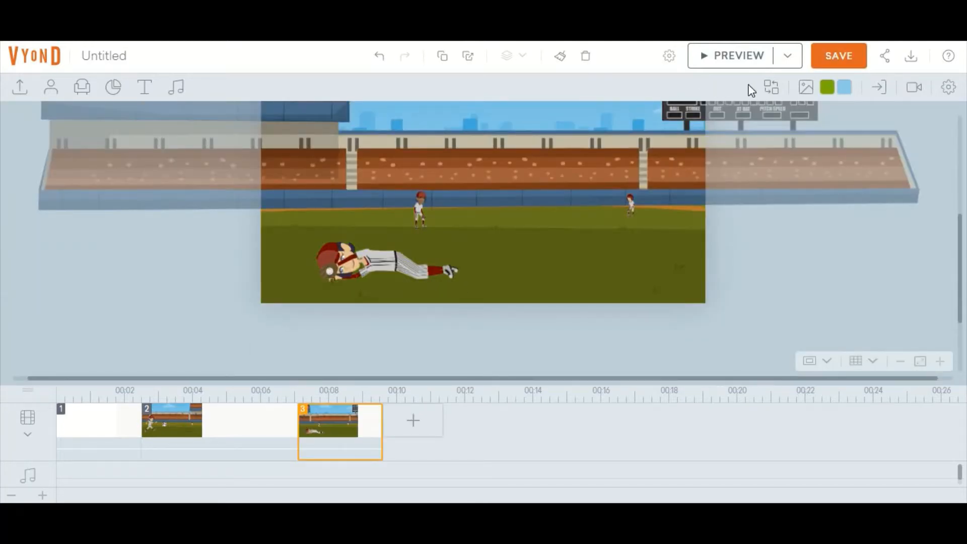
click(741, 60)
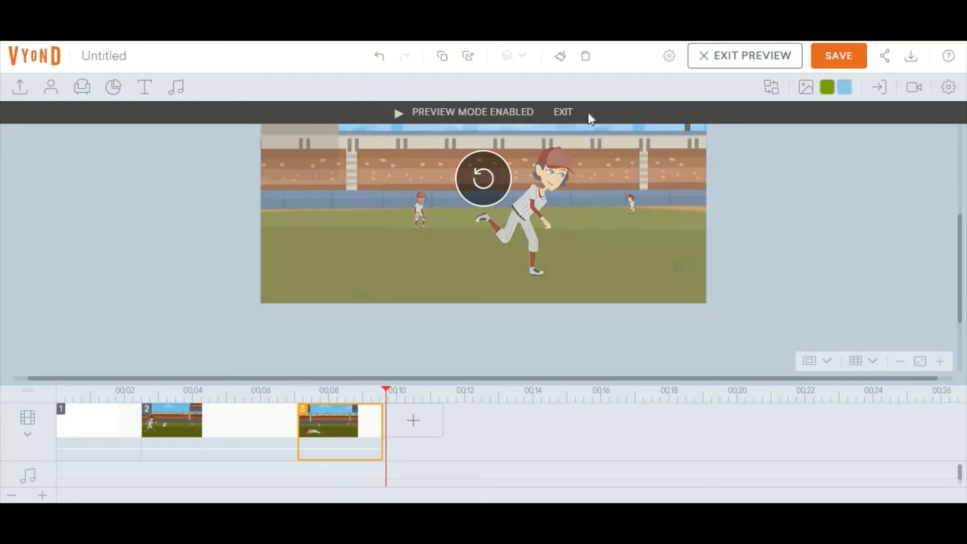
click(721, 62)
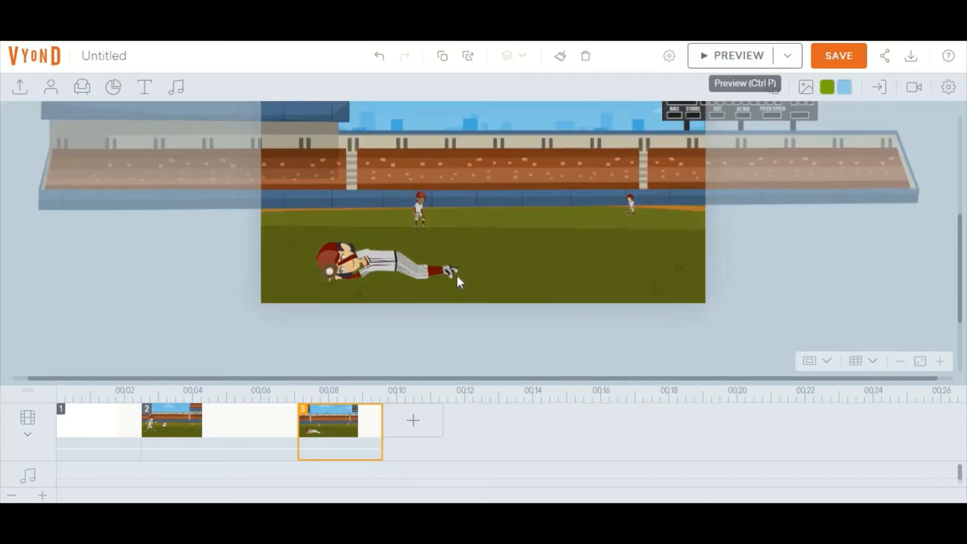
- Replace the diving player's action with the running kick pose found among the "kicking" actions
click(413, 265)
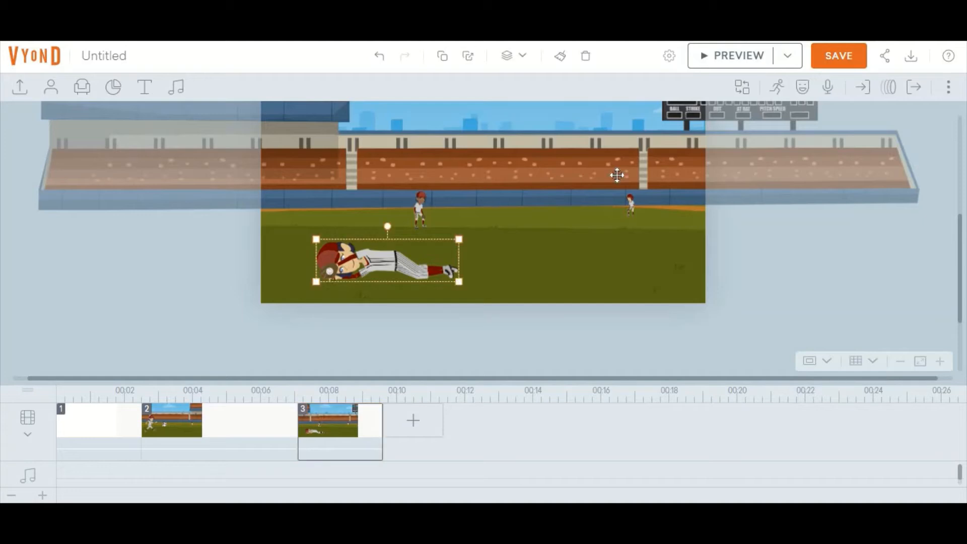
click(779, 89)
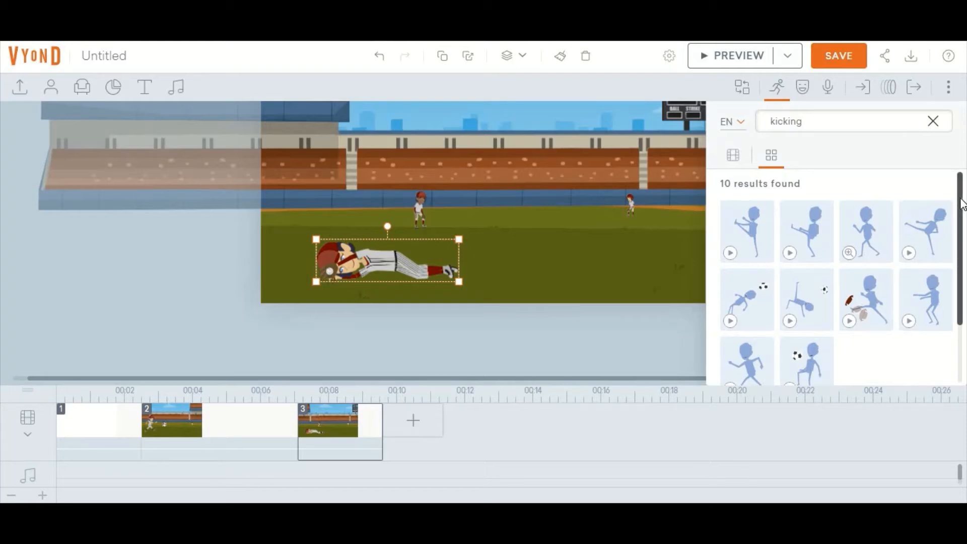
drag(960, 202, 962, 267)
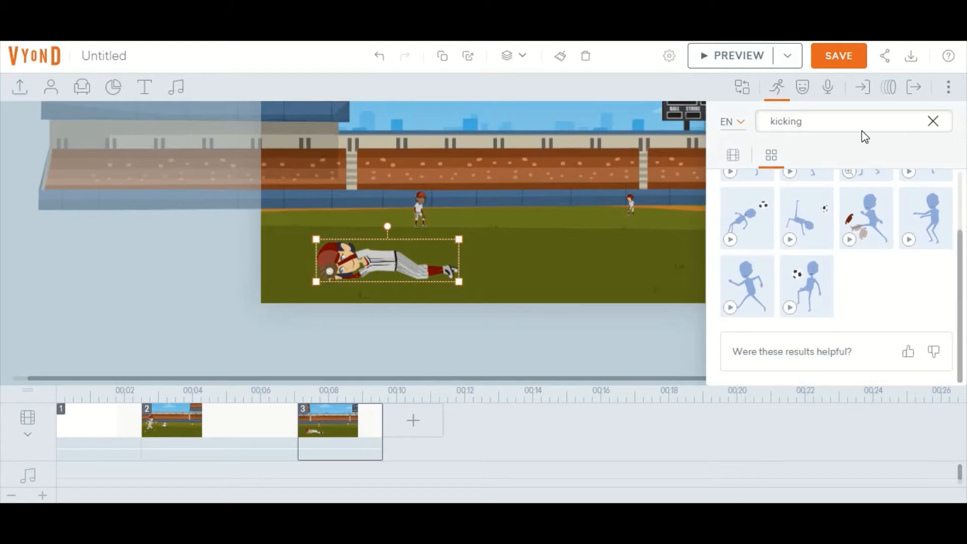
click(747, 289)
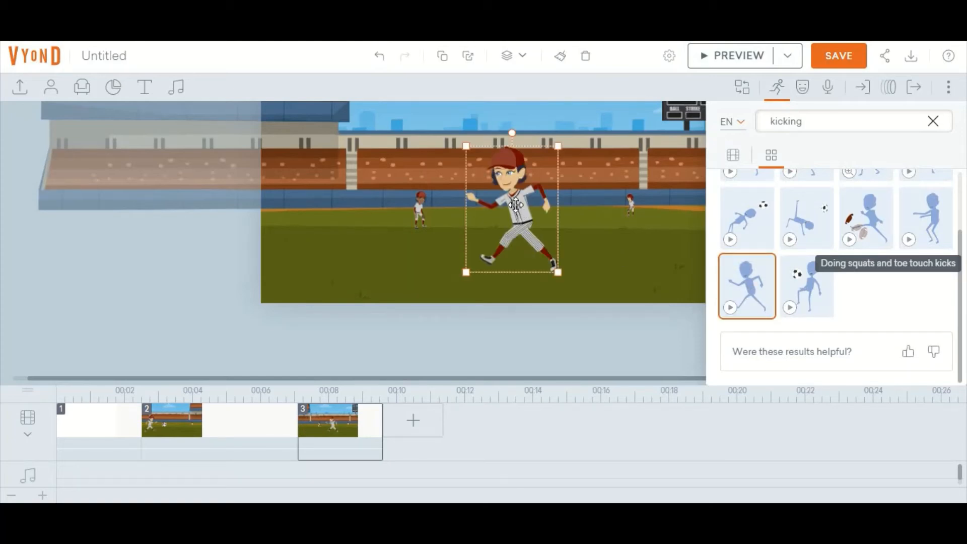
click(777, 86)
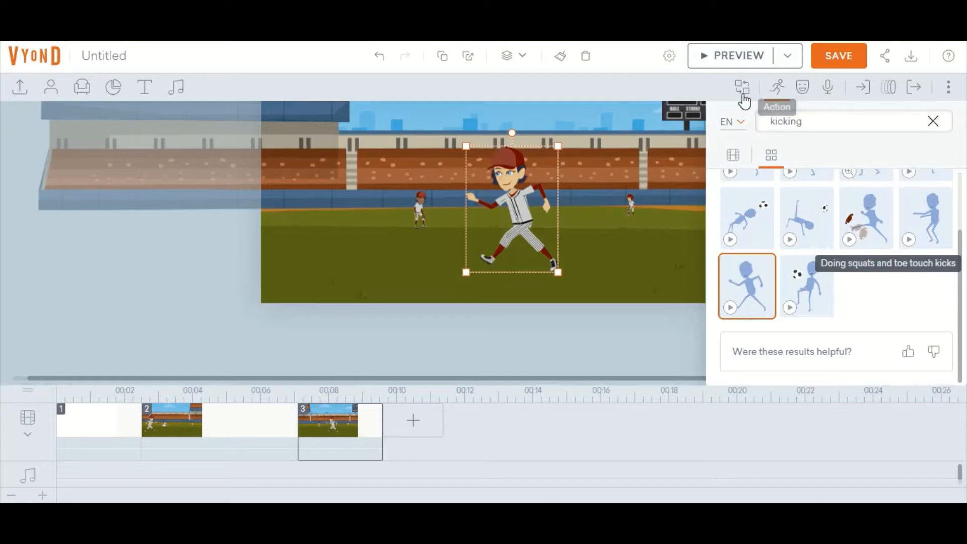
- Flip the player horizontally and move him to the left edge of the baseball field scene
right_click(517, 228)
click(541, 312)
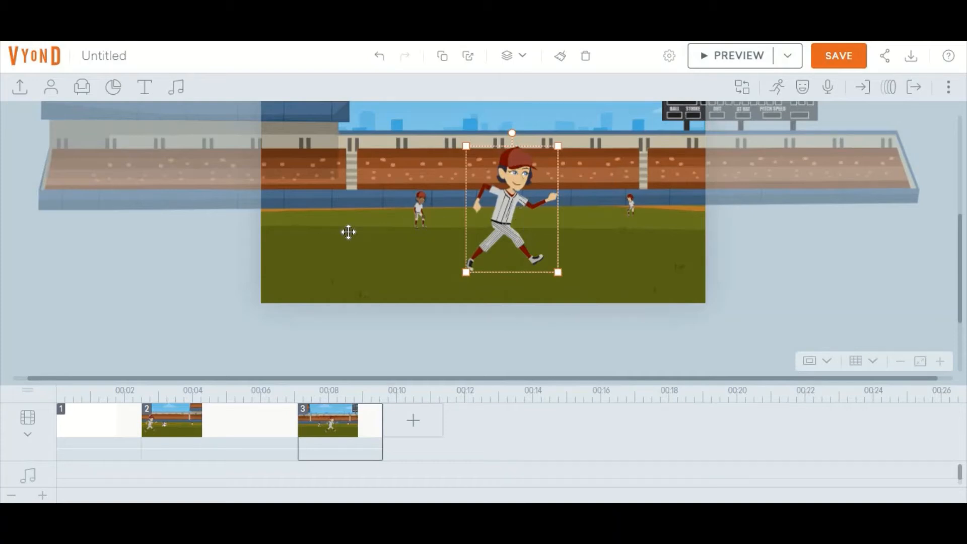
drag(505, 209, 300, 224)
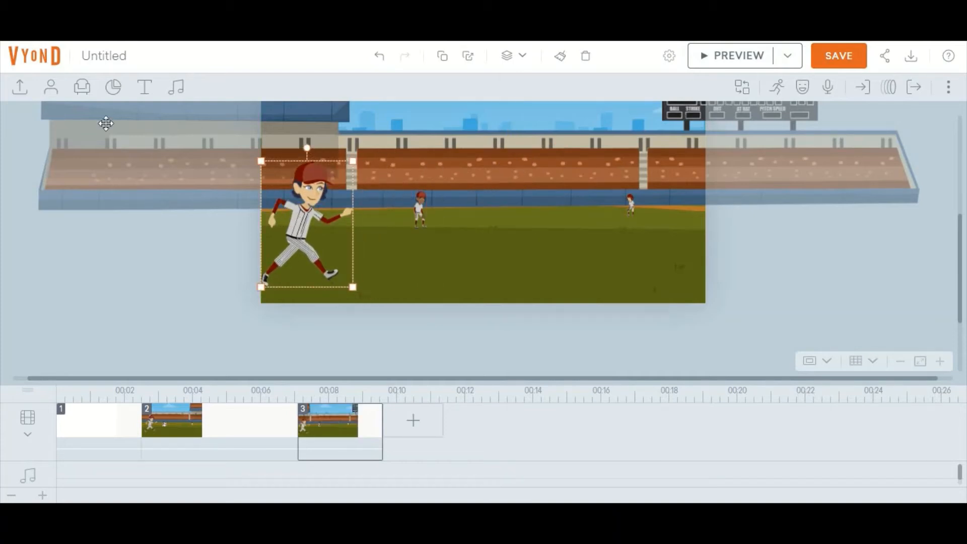
- Find the soccer ball prop by searching for "ball", add it, and place it just in front of the player
click(82, 88)
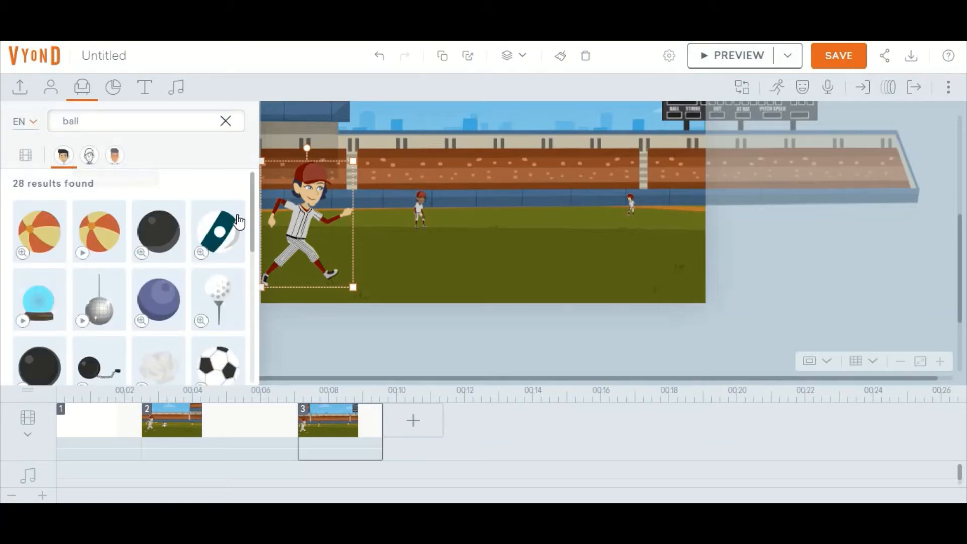
click(223, 361)
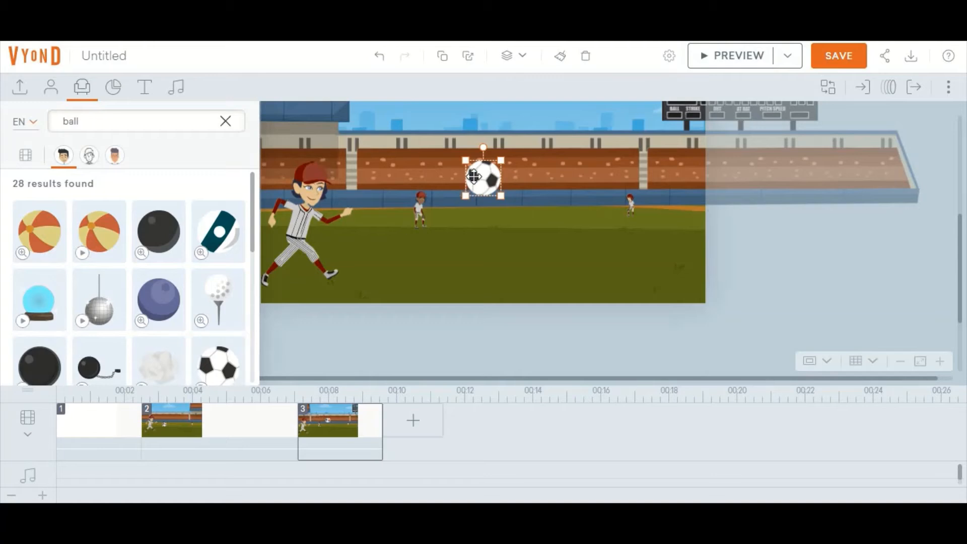
drag(456, 190, 366, 231)
click(481, 248)
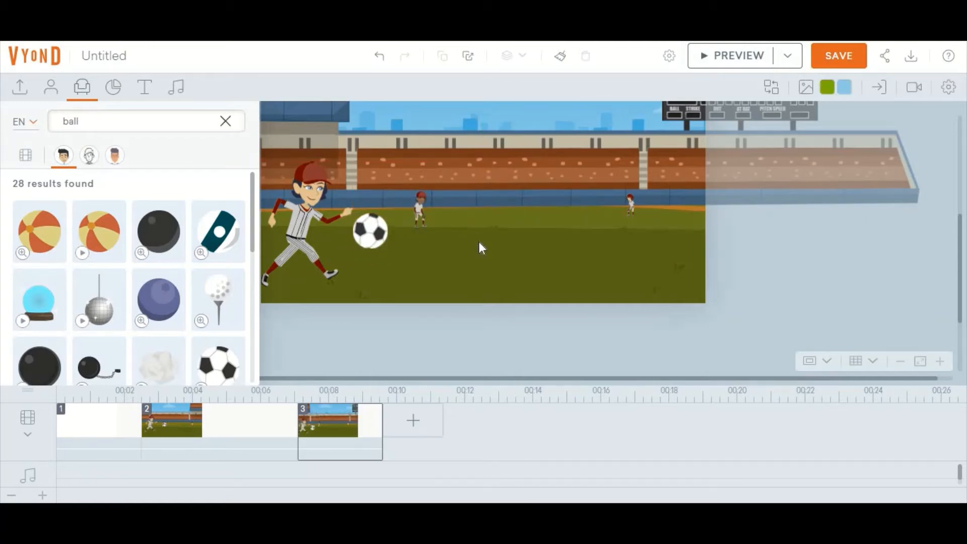
click(81, 86)
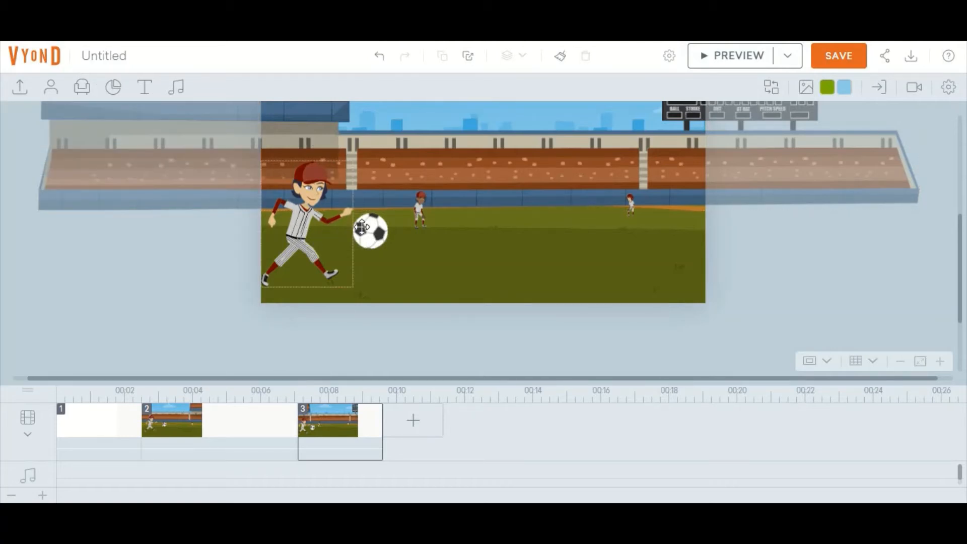
- Preview the scene, move the soccer ball slightly up and farther from the player, and preview the kick again
click(719, 64)
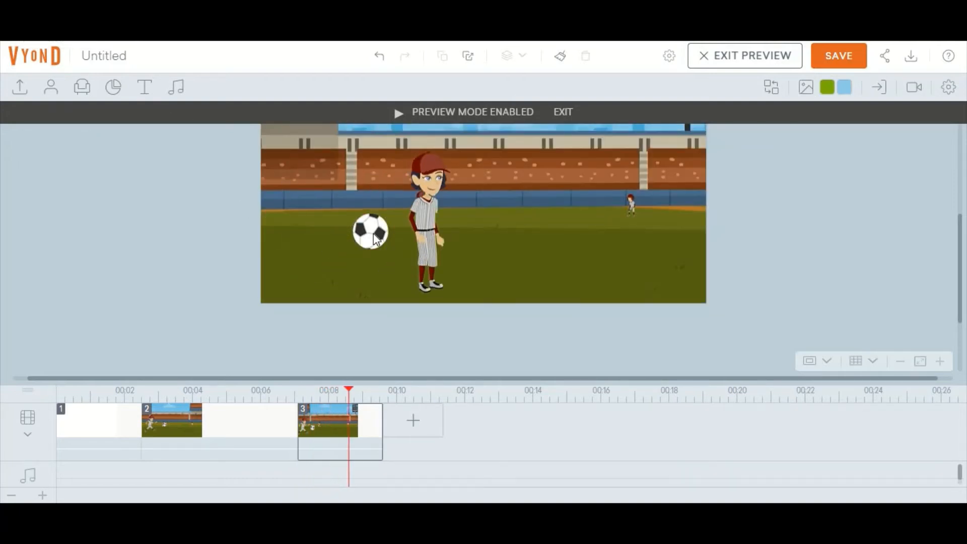
click(758, 56)
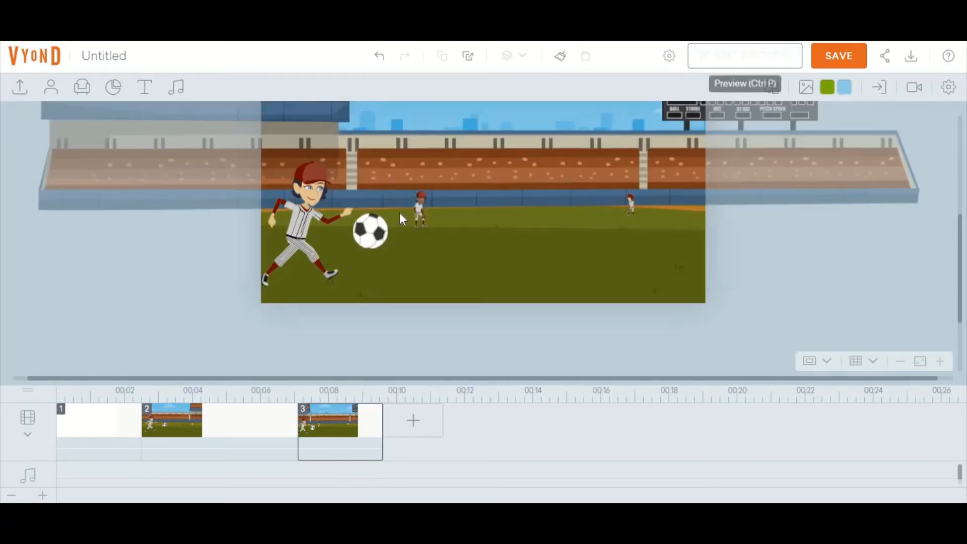
drag(363, 234, 390, 222)
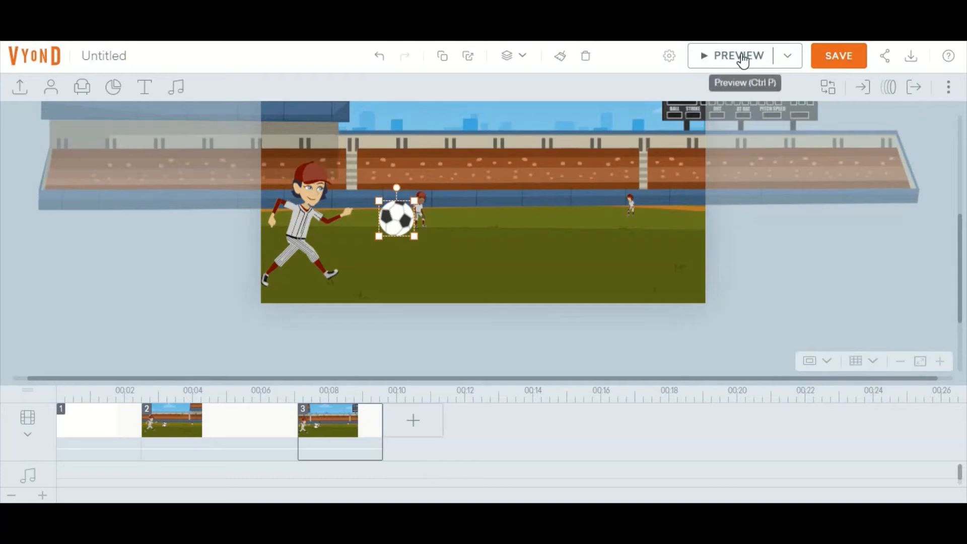
click(740, 56)
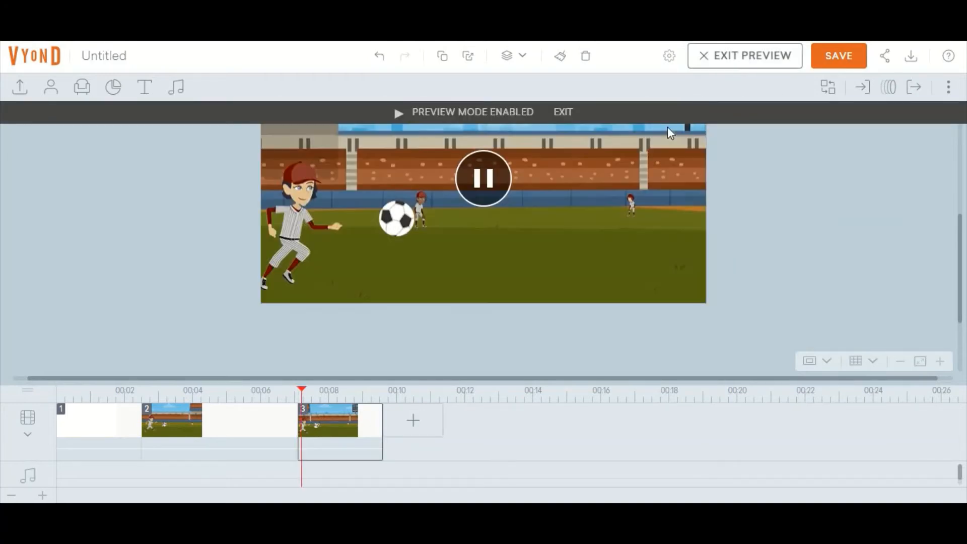
click(718, 65)
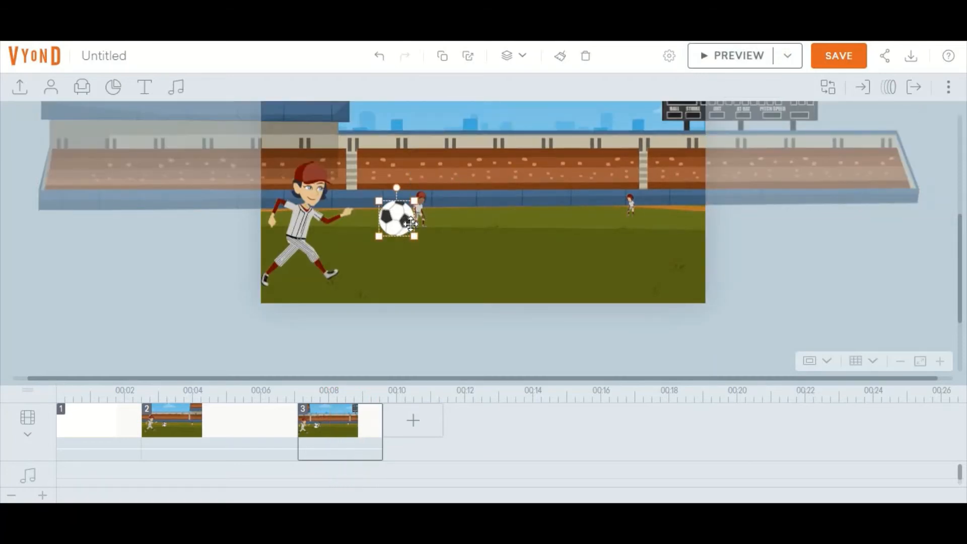
- Nudge the soccer ball farther right in two small moves so it overlaps the distant fielder, previewing after each
drag(412, 223, 413, 227)
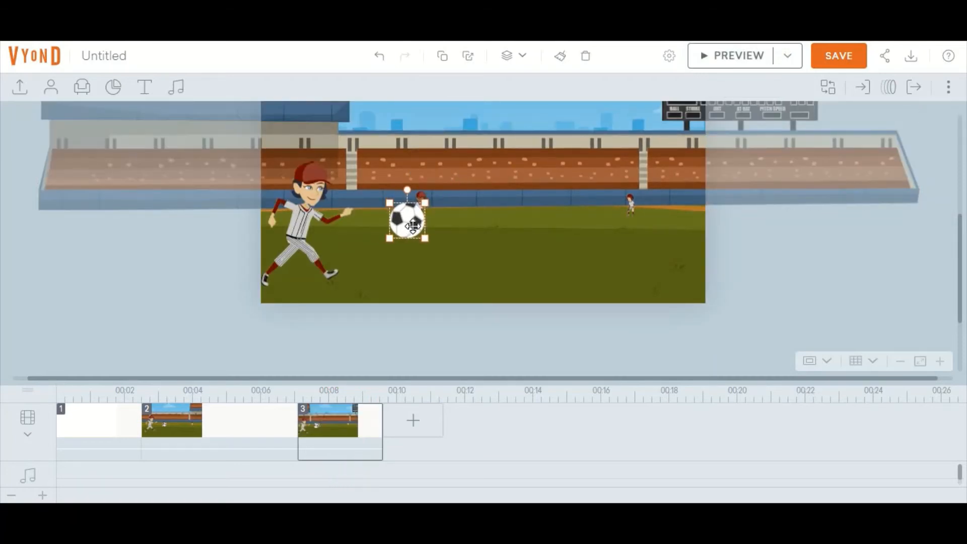
click(745, 54)
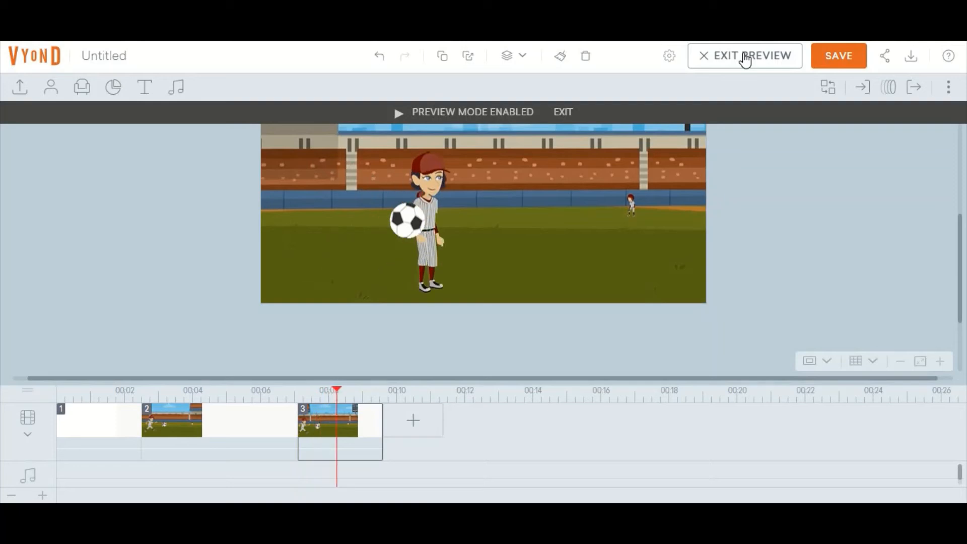
click(563, 111)
click(405, 220)
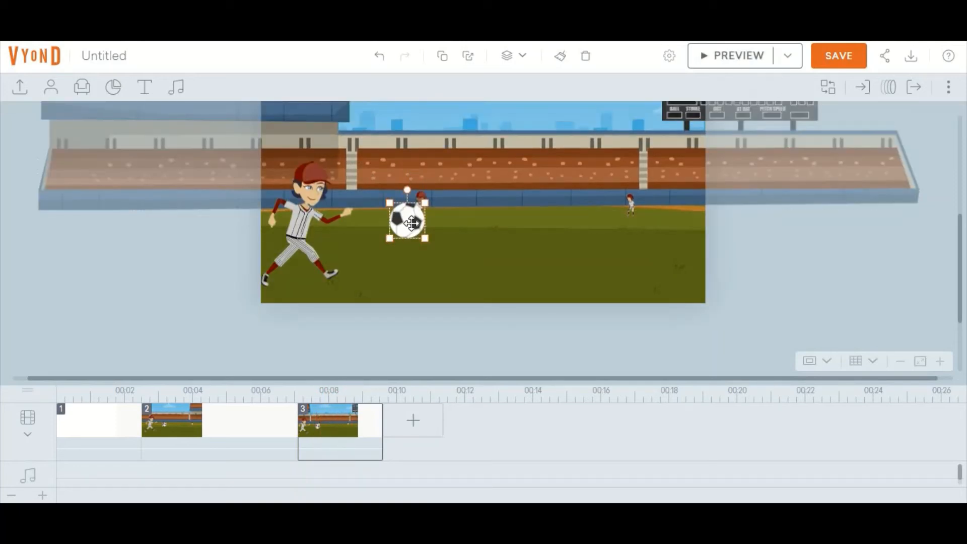
drag(411, 223, 417, 223)
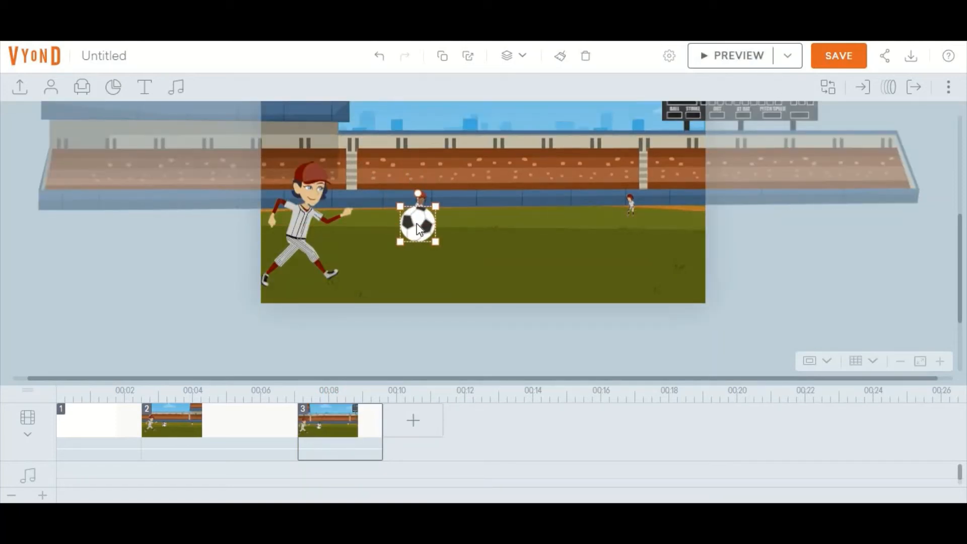
click(713, 57)
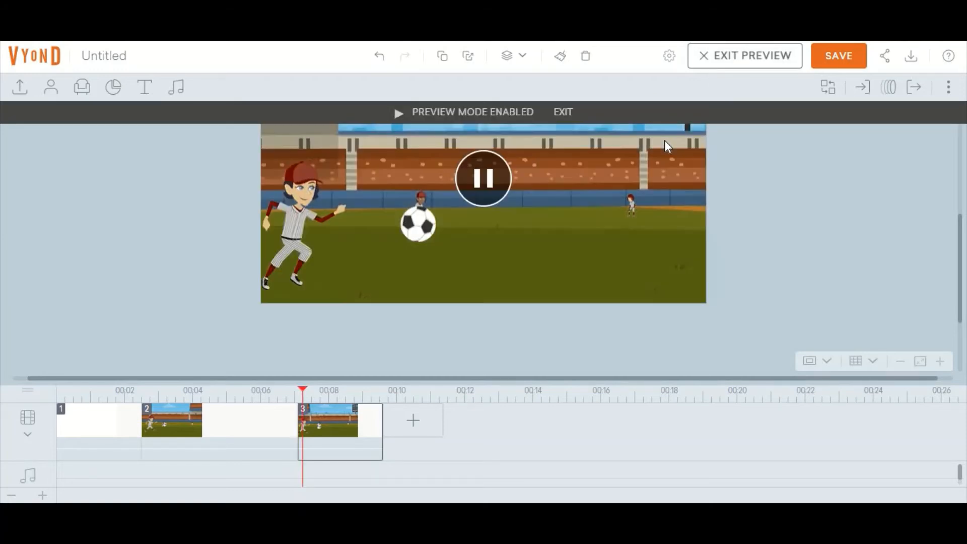
click(759, 59)
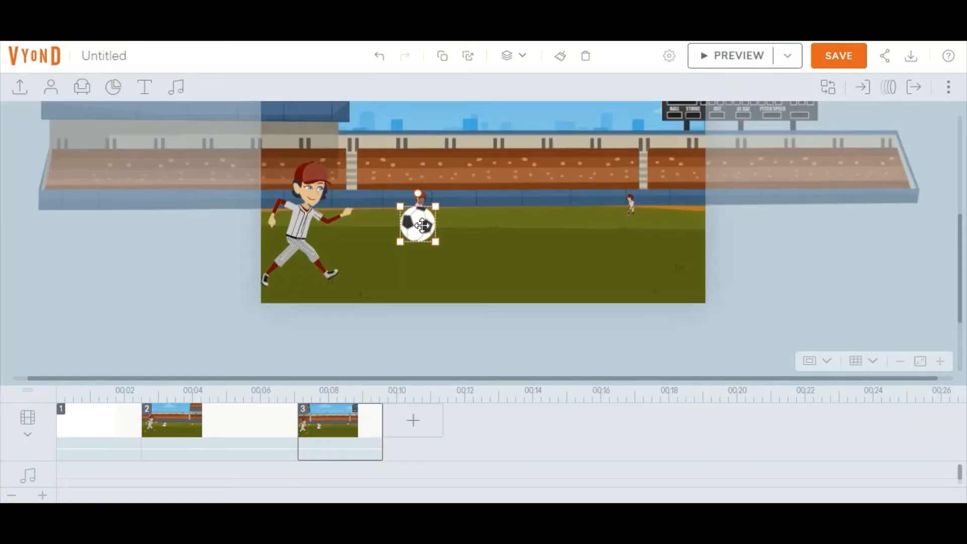
- Apply the left-to-right "Rolling bounce - Horizontal" motion path to the soccer ball
click(889, 87)
click(942, 150)
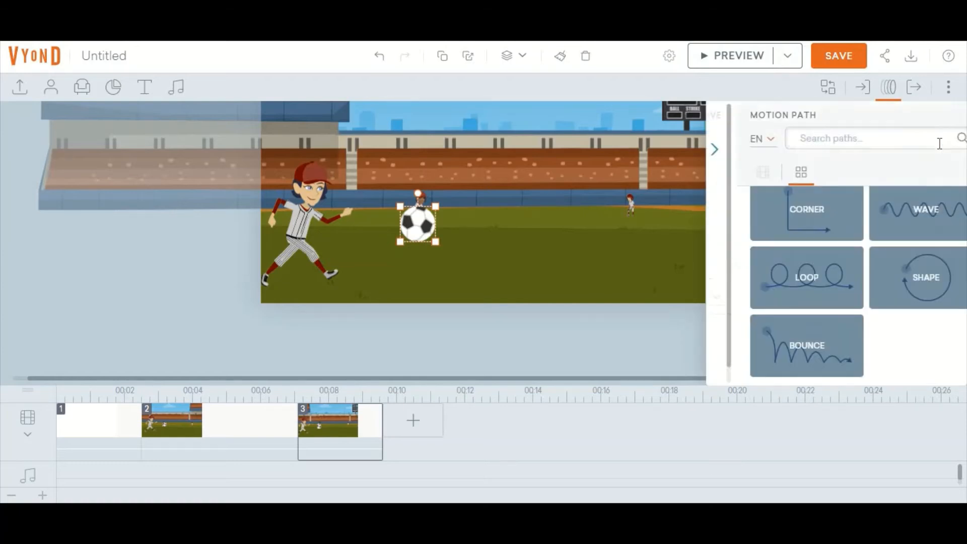
click(792, 360)
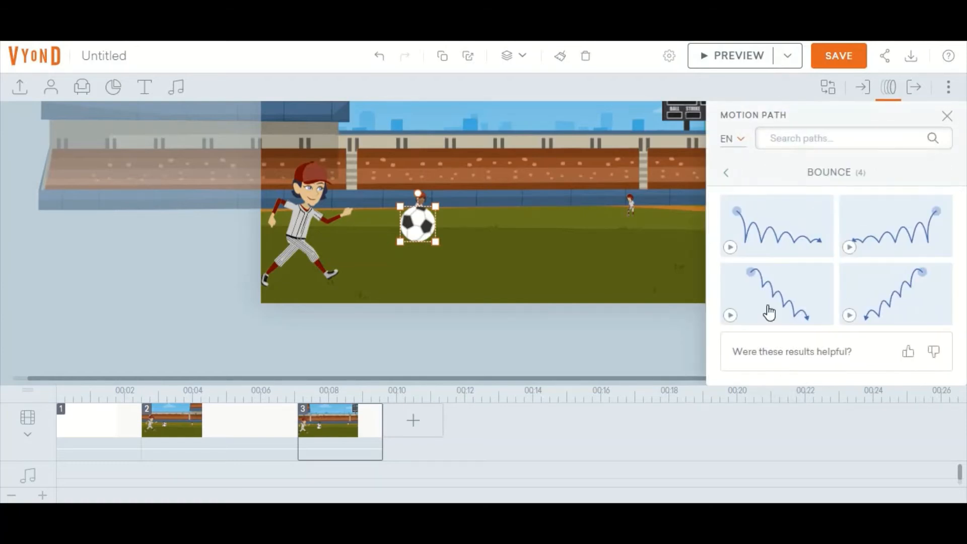
click(767, 241)
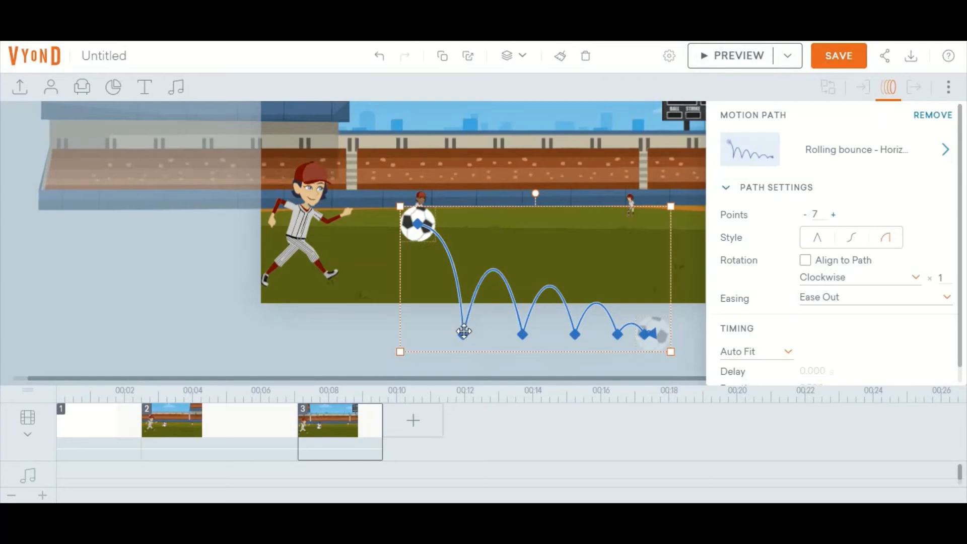
mouse_move(469, 297)
mouse_down()
mouse_move(472, 277)
mouse_move(467, 314)
mouse_up()
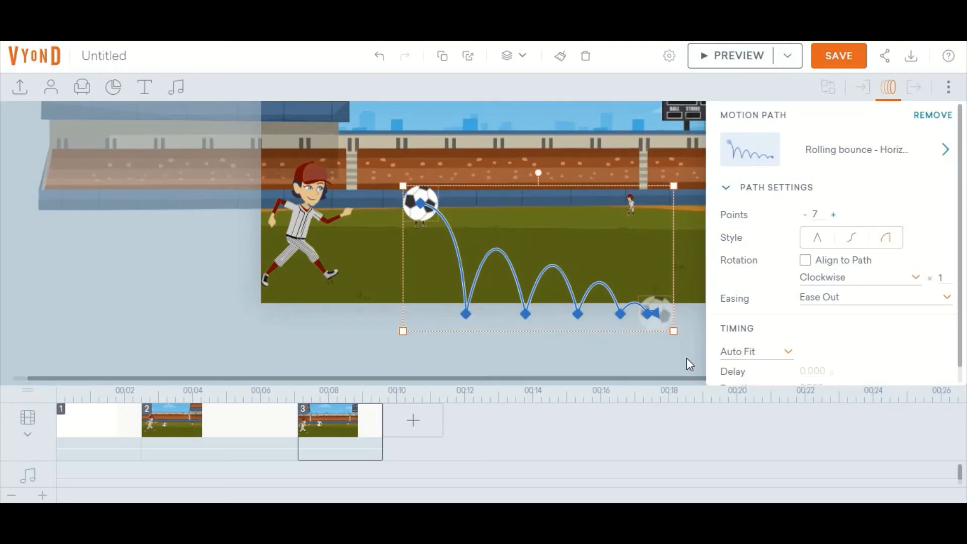
click(688, 360)
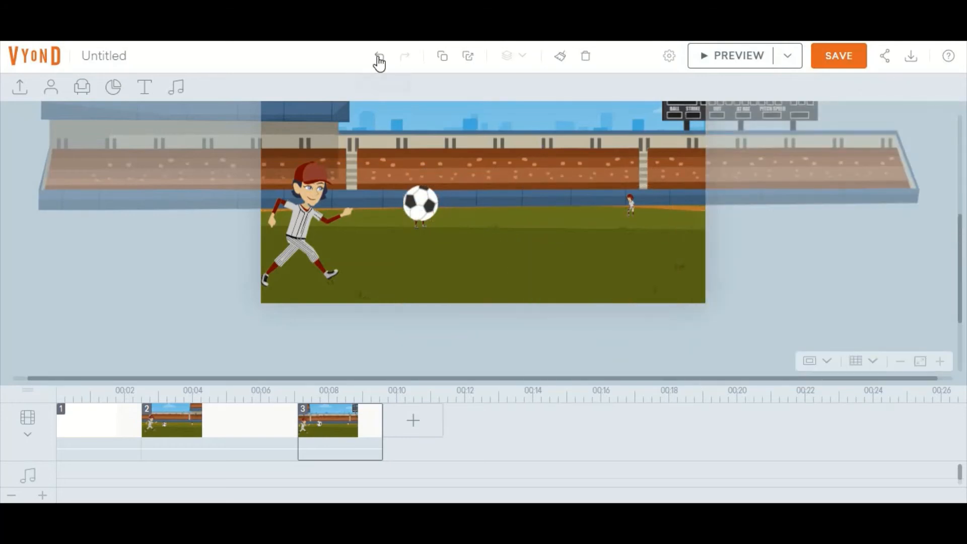
click(380, 57)
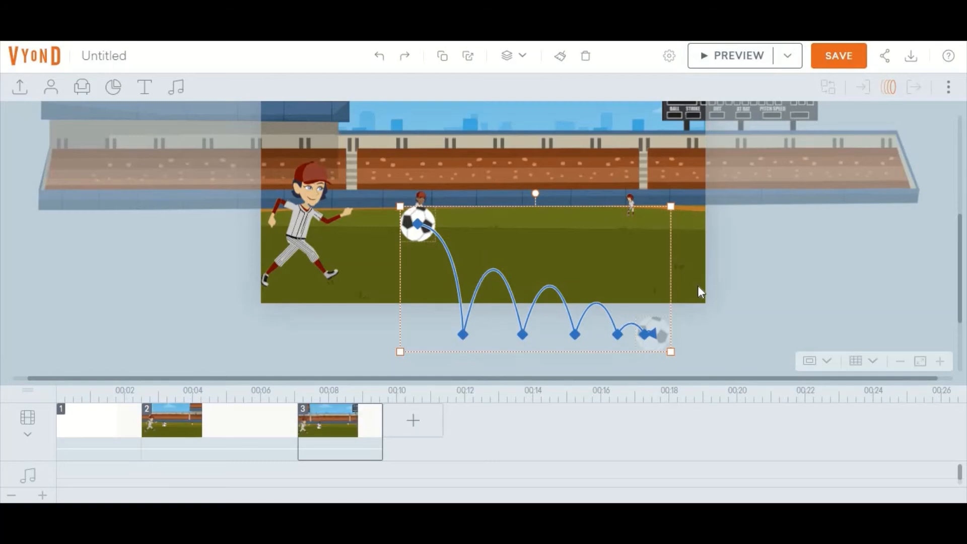
click(707, 312)
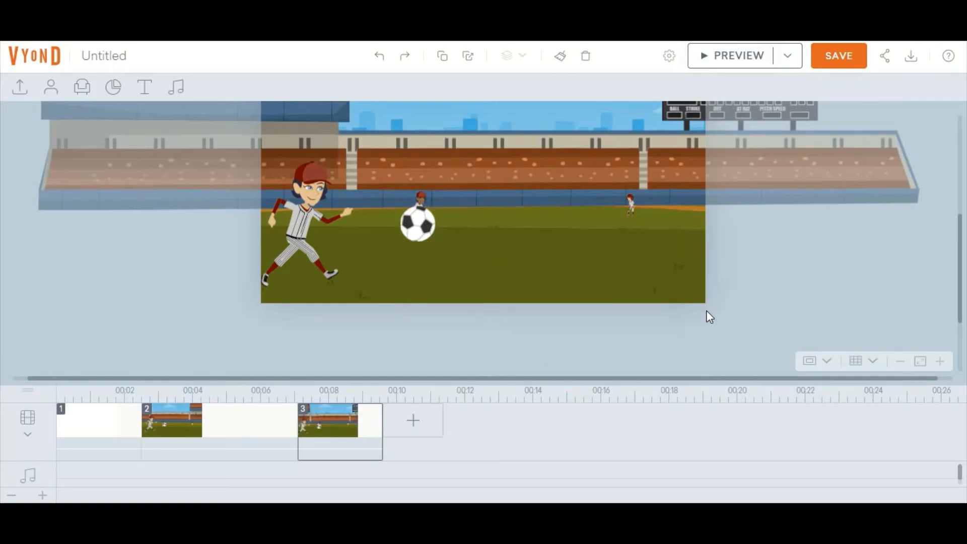
- Move the soccer ball path's bounce points up onto the grass, raise its second arc, and place its end at the frame's right edge
click(418, 223)
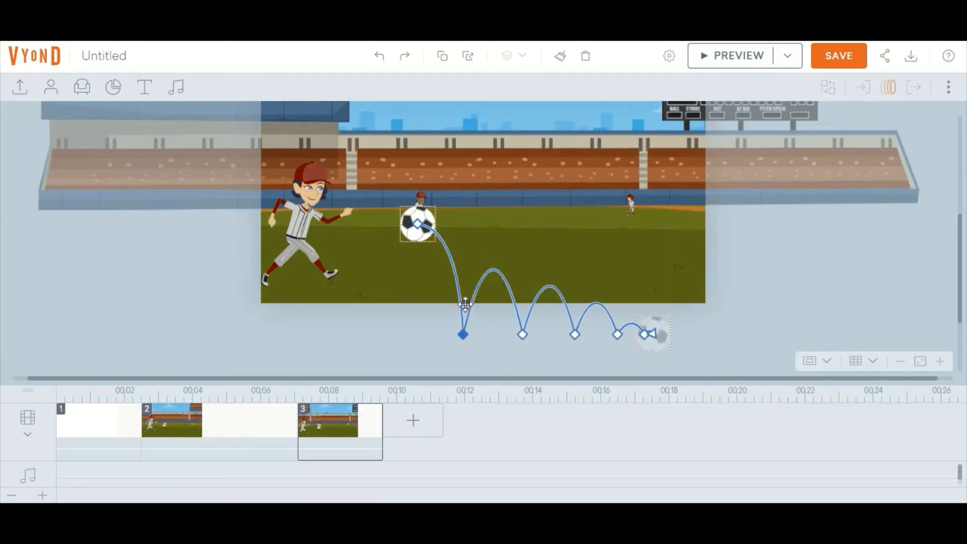
drag(462, 331, 470, 292)
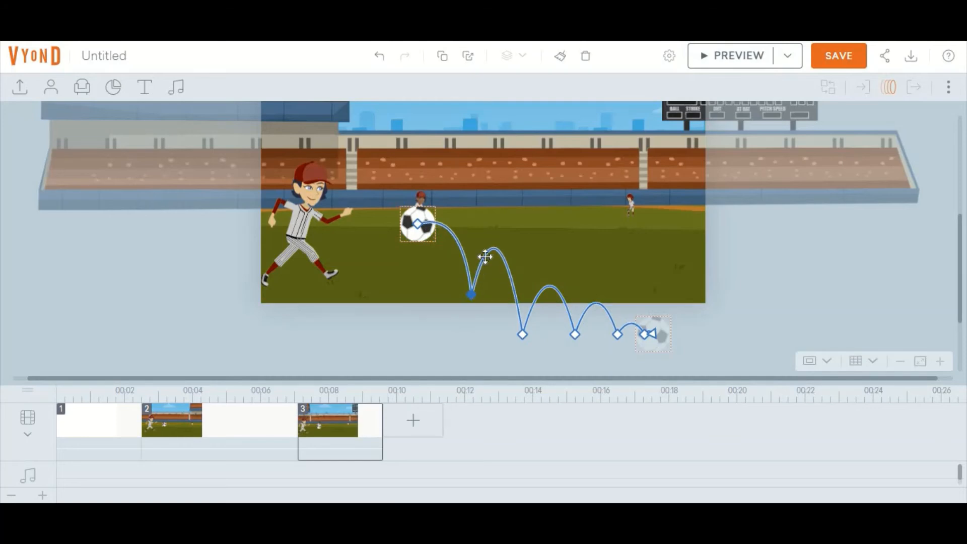
drag(508, 215, 514, 172)
drag(524, 333, 581, 298)
click(575, 334)
drag(617, 334, 656, 296)
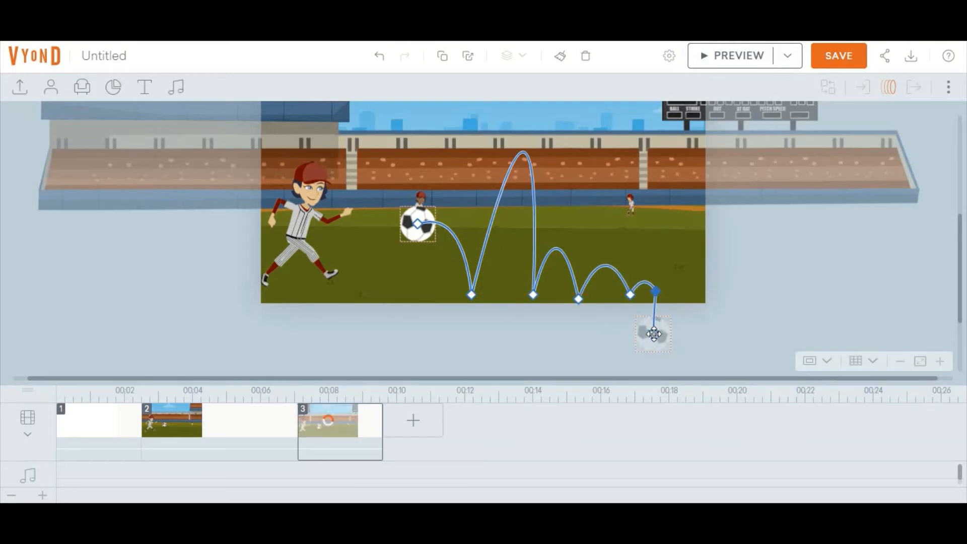
drag(650, 332, 699, 285)
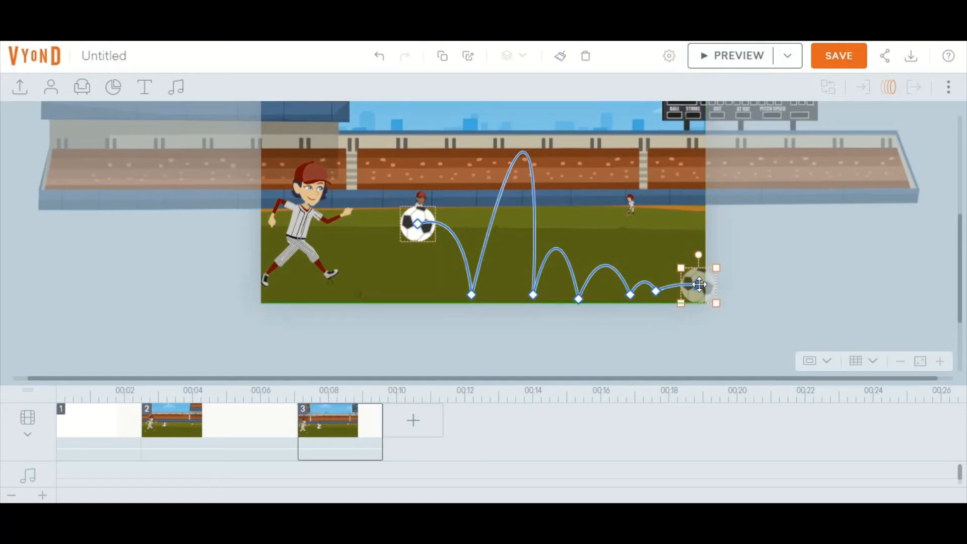
- Raise the remaining arcs of the ball's path into progressively lower bounces and move its end point just past the frame's right edge
click(555, 250)
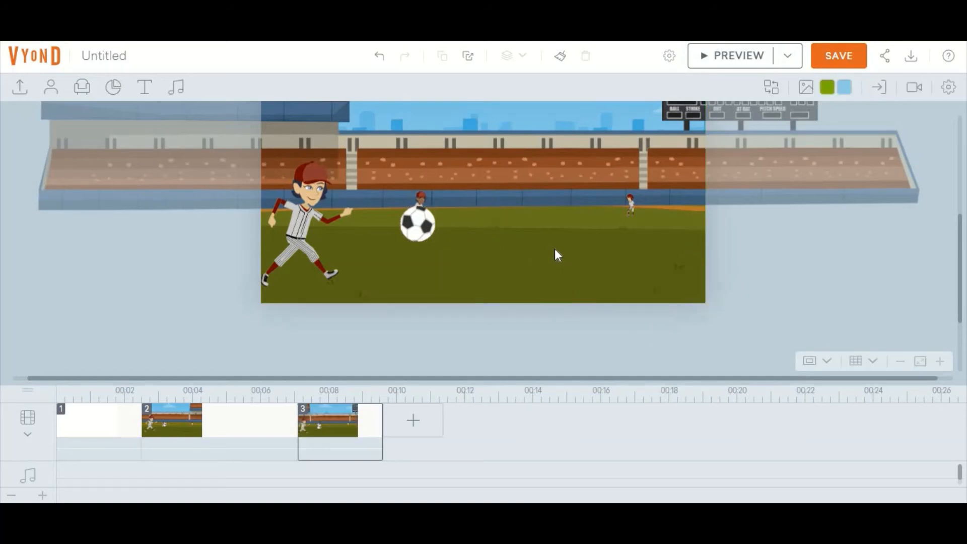
click(419, 216)
drag(558, 246, 565, 186)
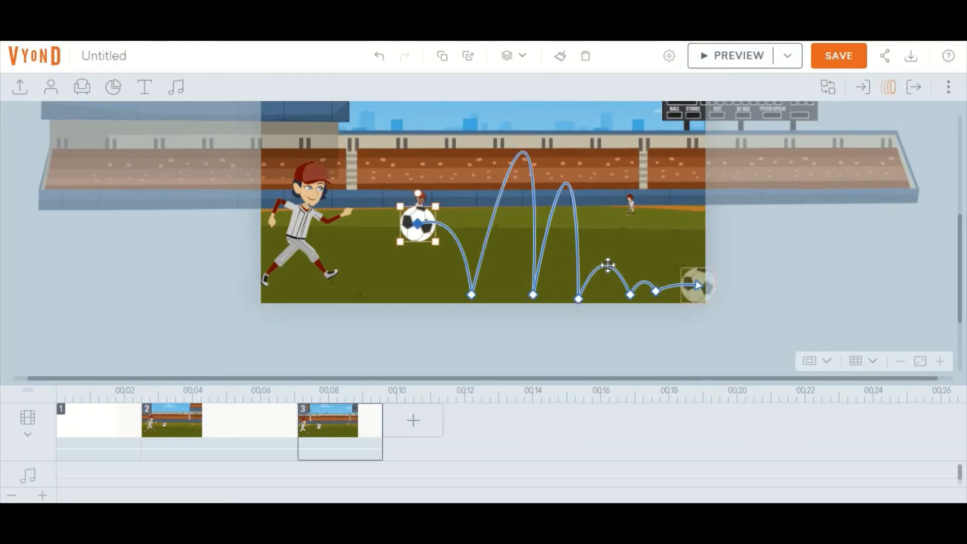
drag(608, 265, 613, 223)
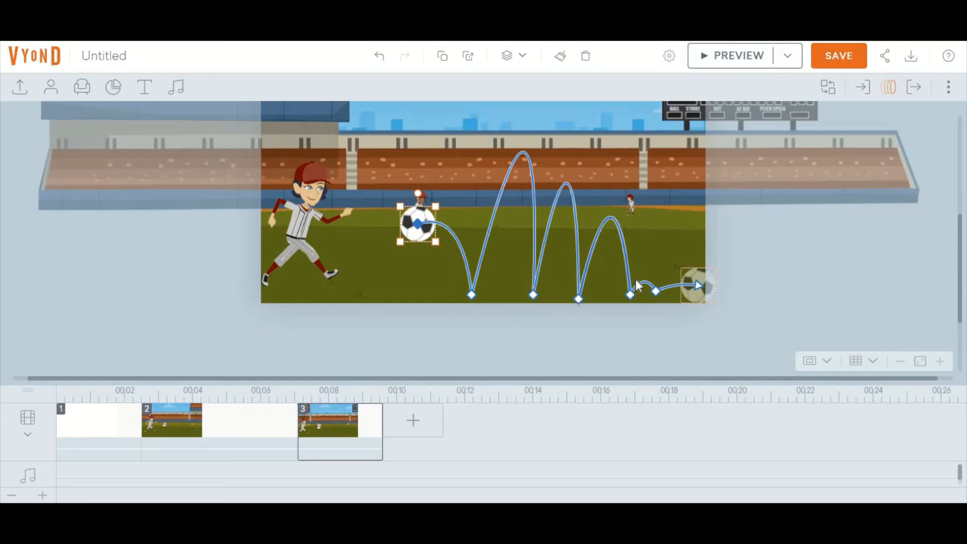
drag(646, 283, 650, 248)
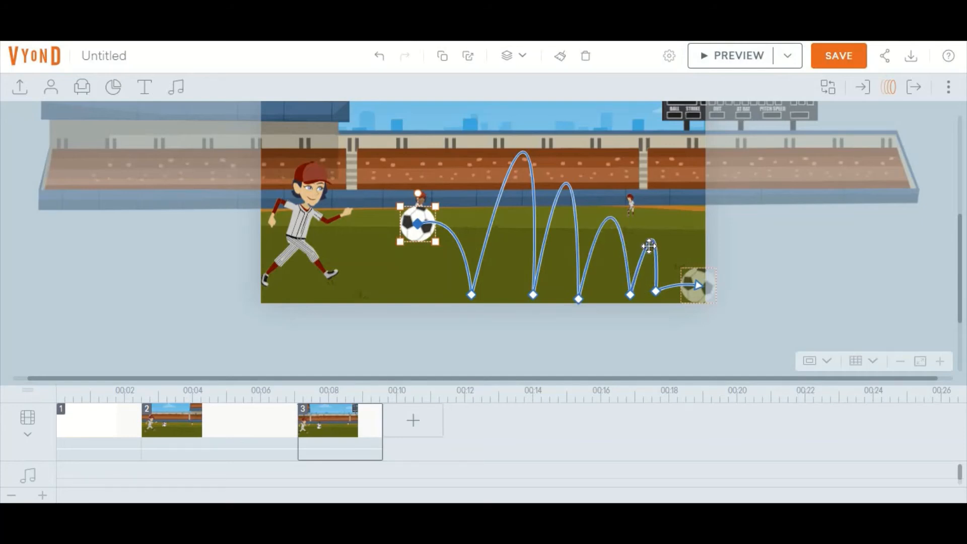
drag(673, 287, 680, 268)
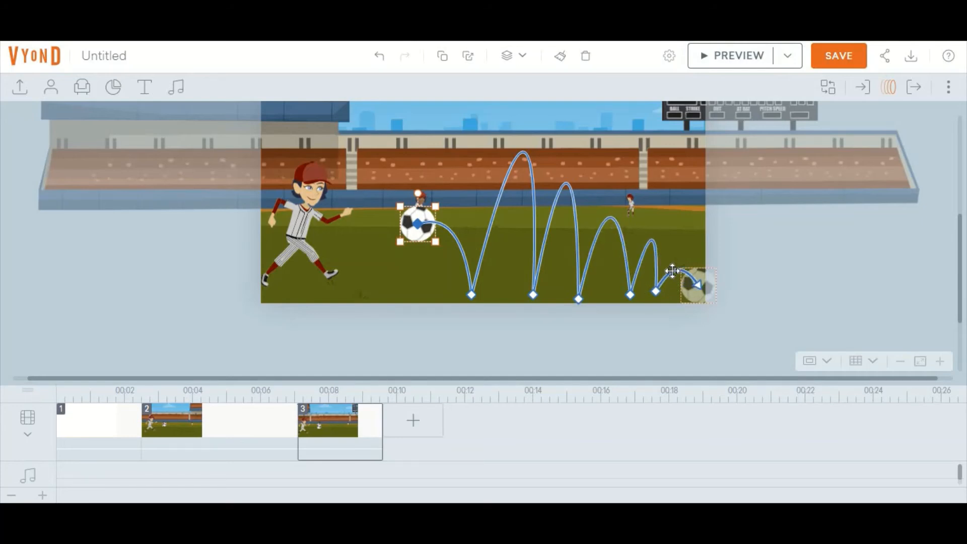
click(700, 280)
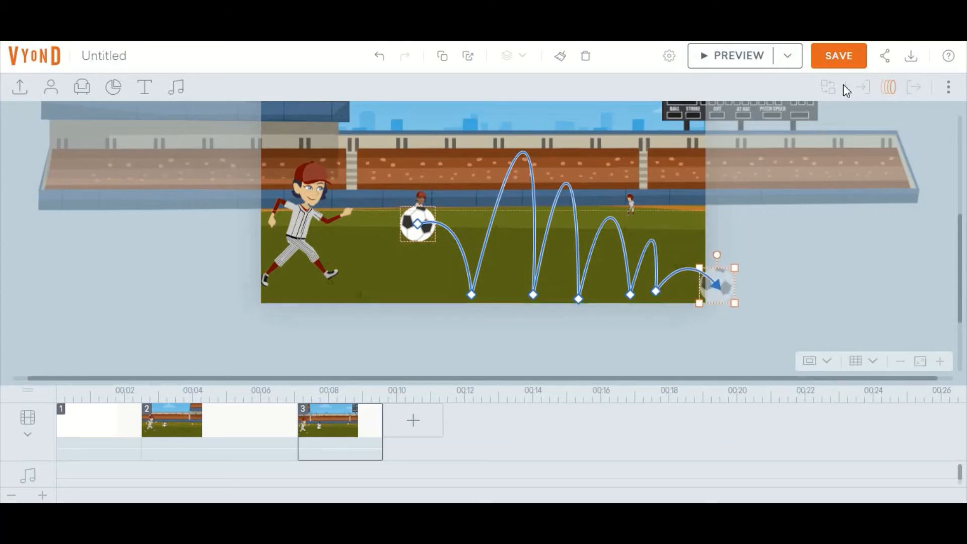
- Check the easing and timing options of the ball's motion path and preview the scene
click(889, 87)
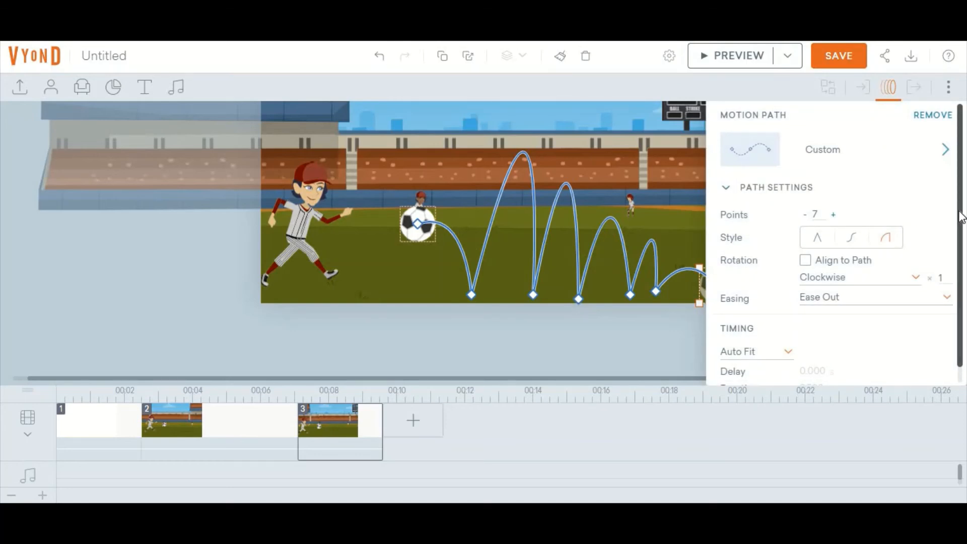
drag(963, 224, 963, 261)
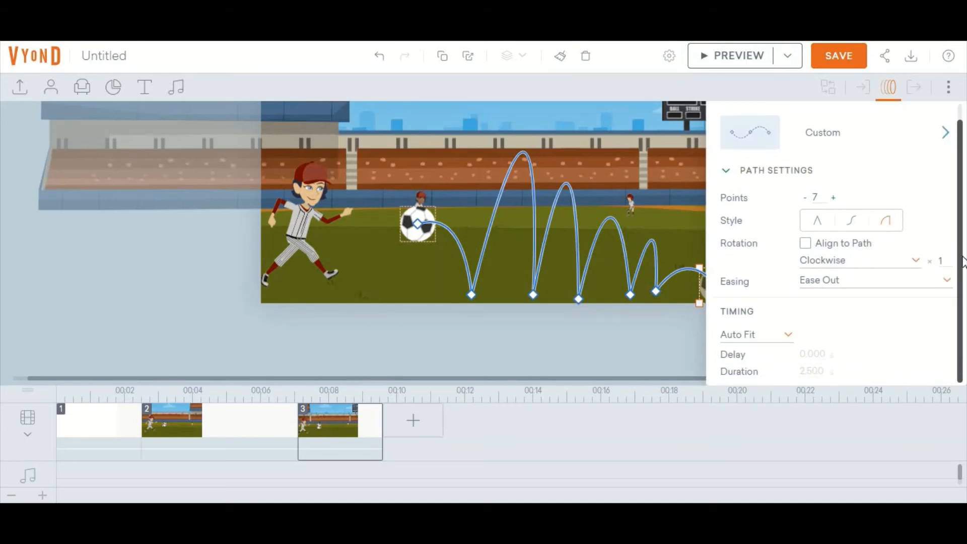
click(949, 283)
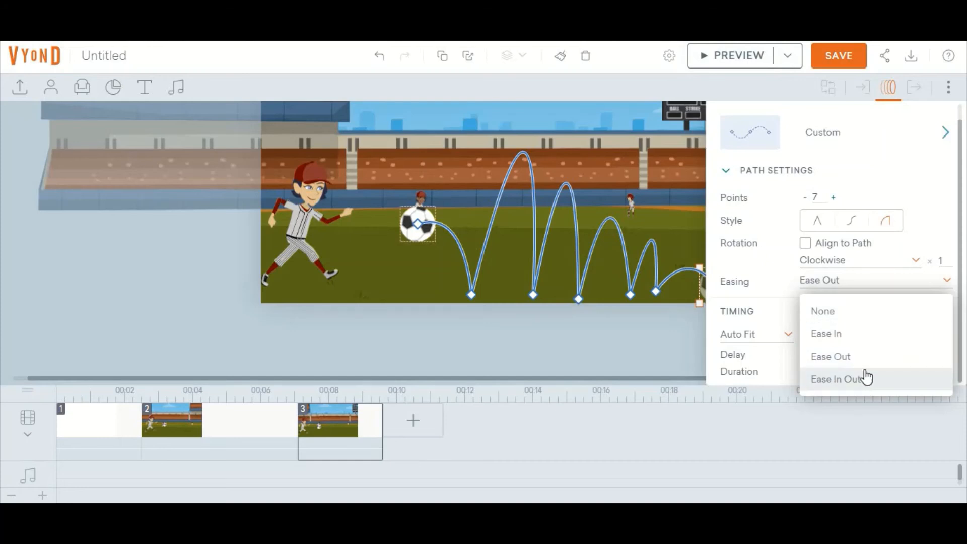
click(937, 199)
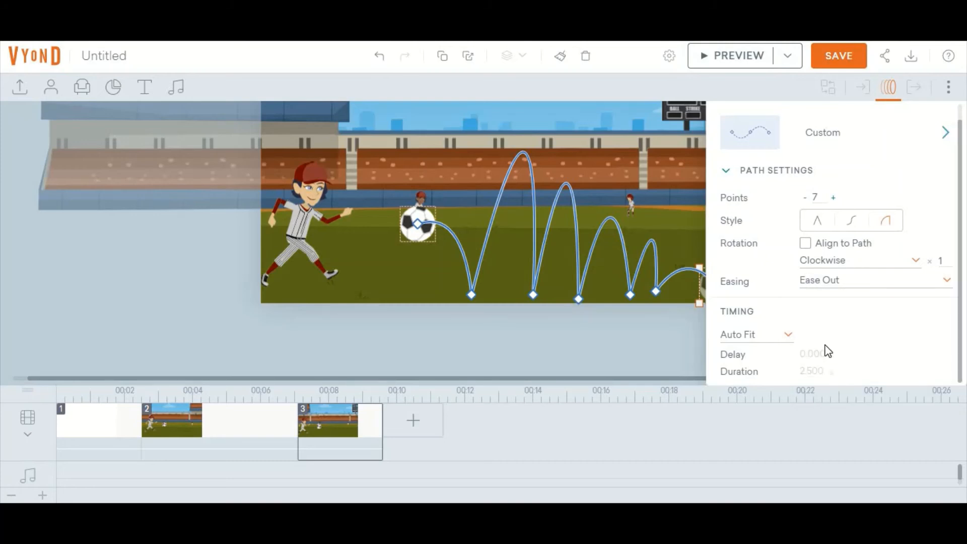
click(789, 335)
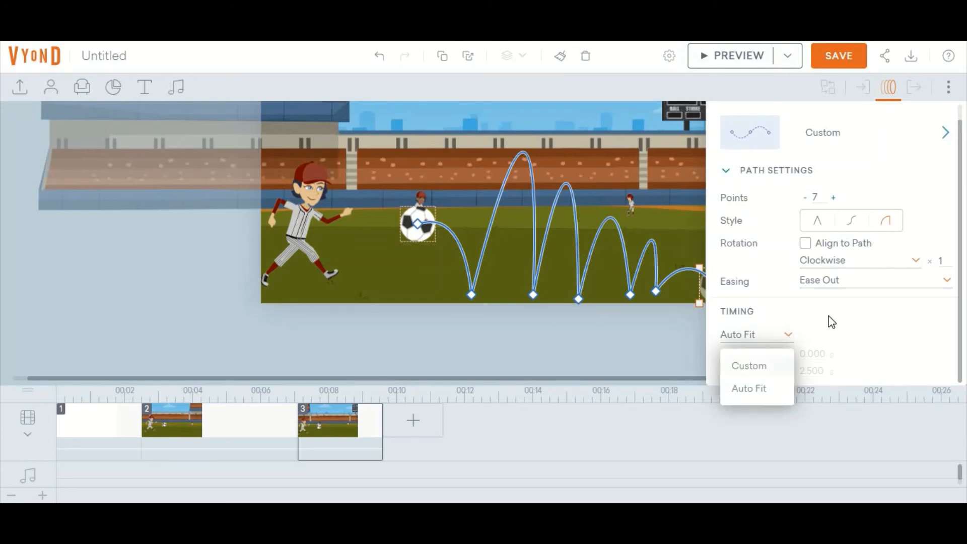
click(850, 311)
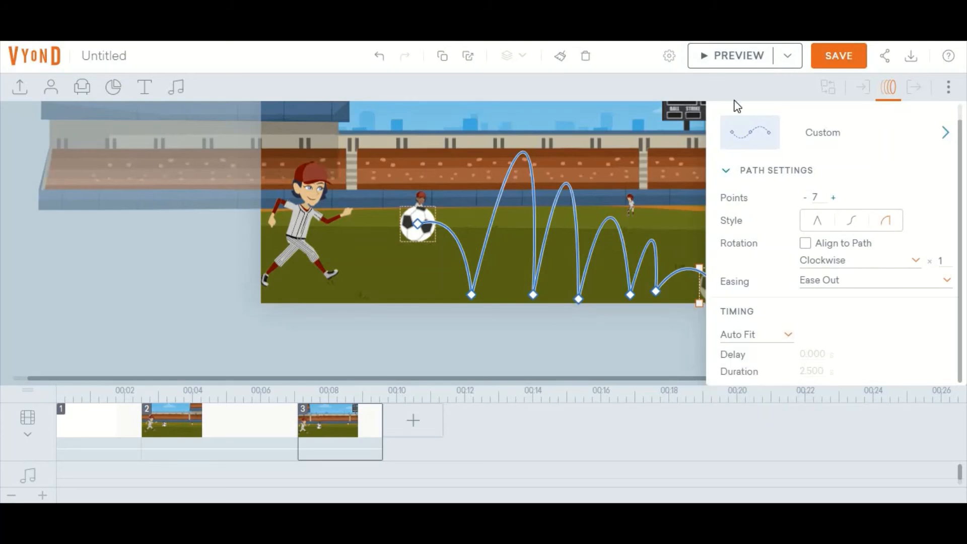
click(737, 63)
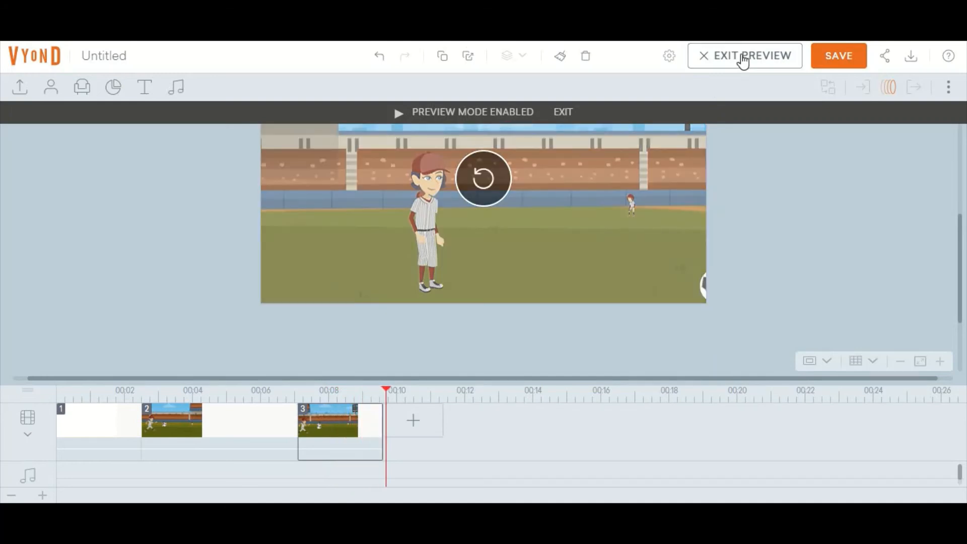
click(743, 57)
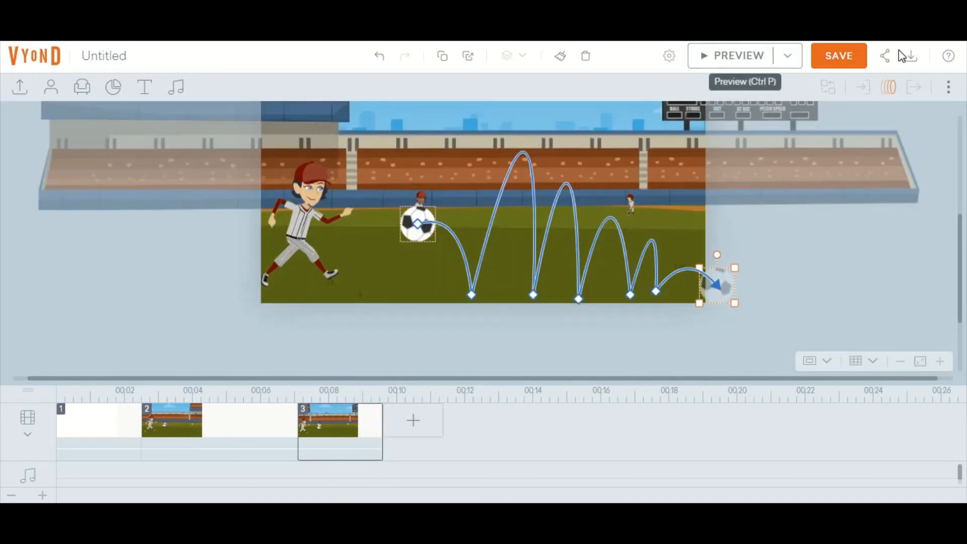
- Switch the motion path's timing to Custom and set its delay to 0.5 seconds
click(890, 88)
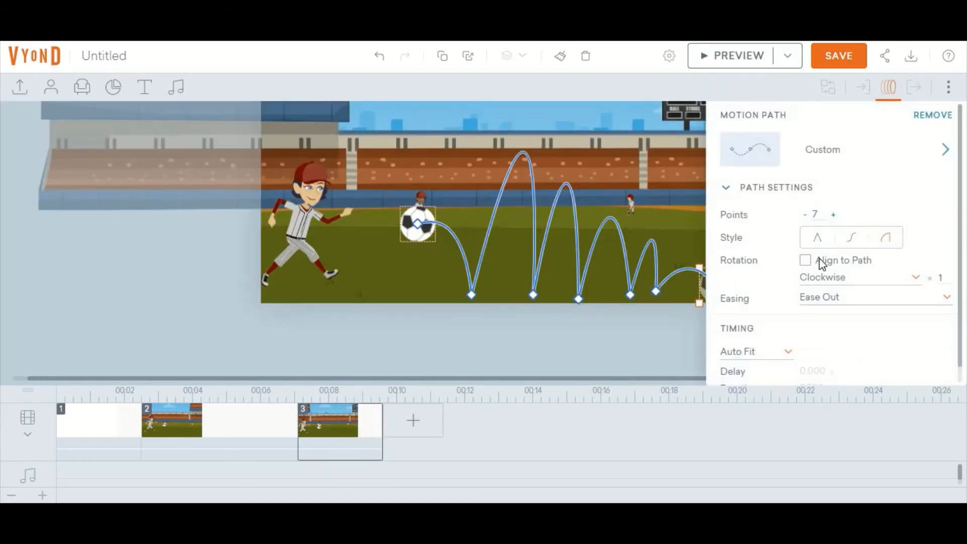
click(789, 353)
click(798, 358)
click(786, 354)
click(767, 382)
click(816, 370)
text(0)
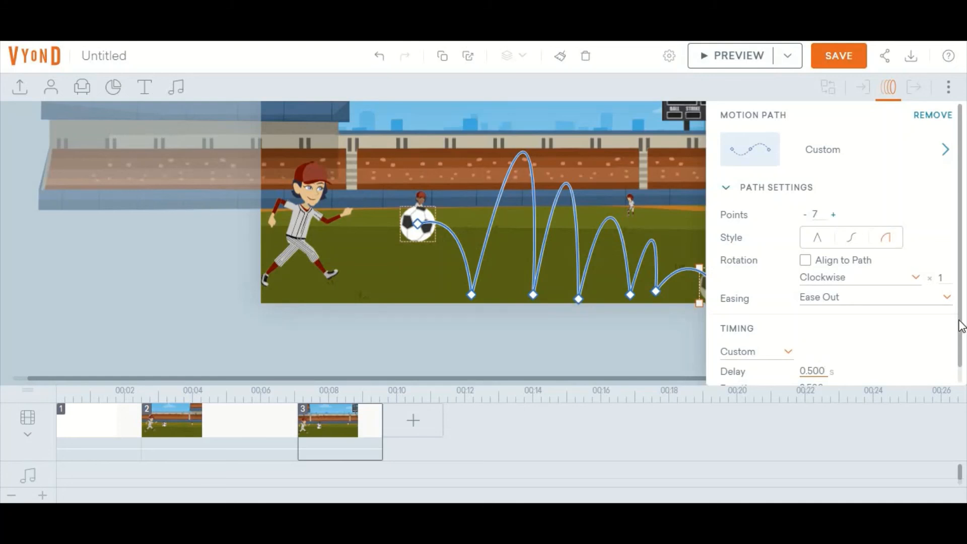
- Extend scene 3 to end at about 11 seconds on the timeline and preview the delayed ball movement
scroll(962, 363, down, 1)
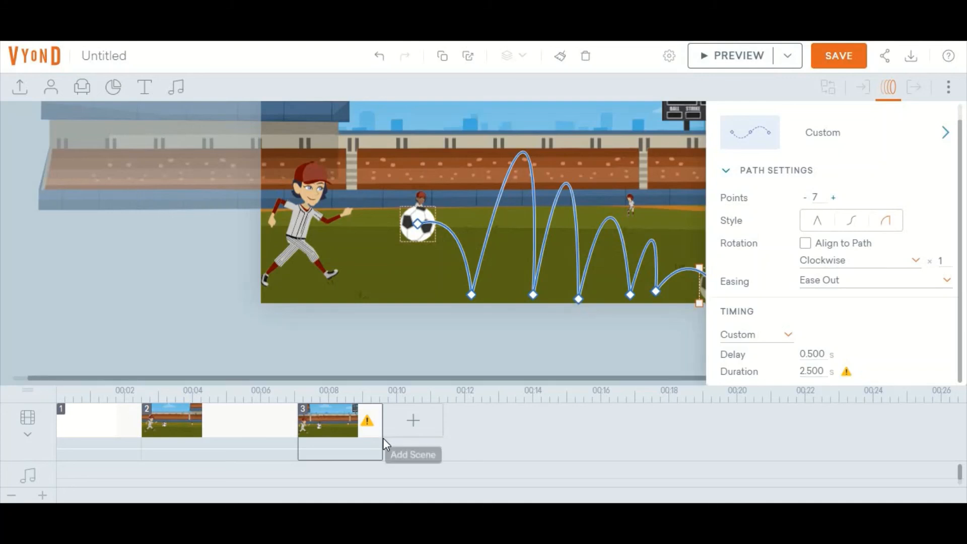
drag(383, 438, 555, 411)
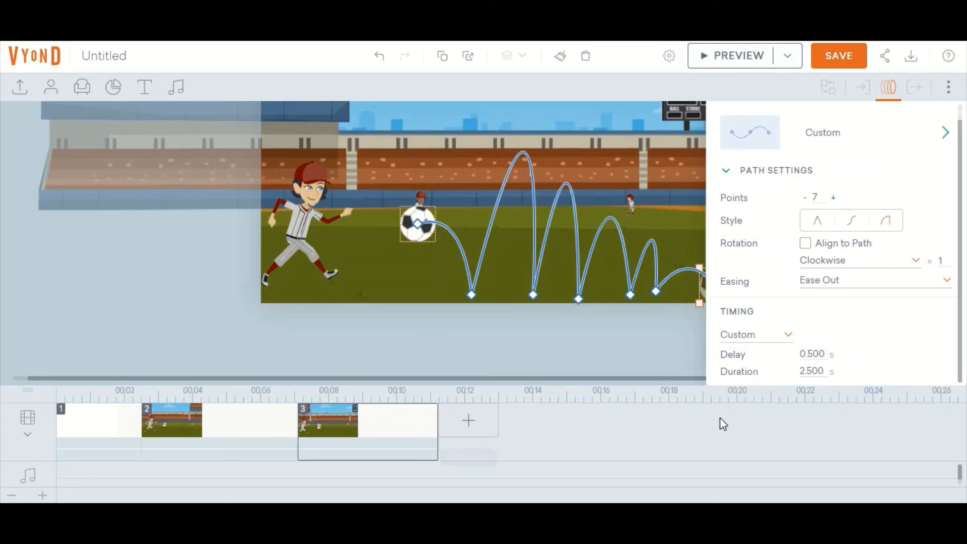
click(647, 166)
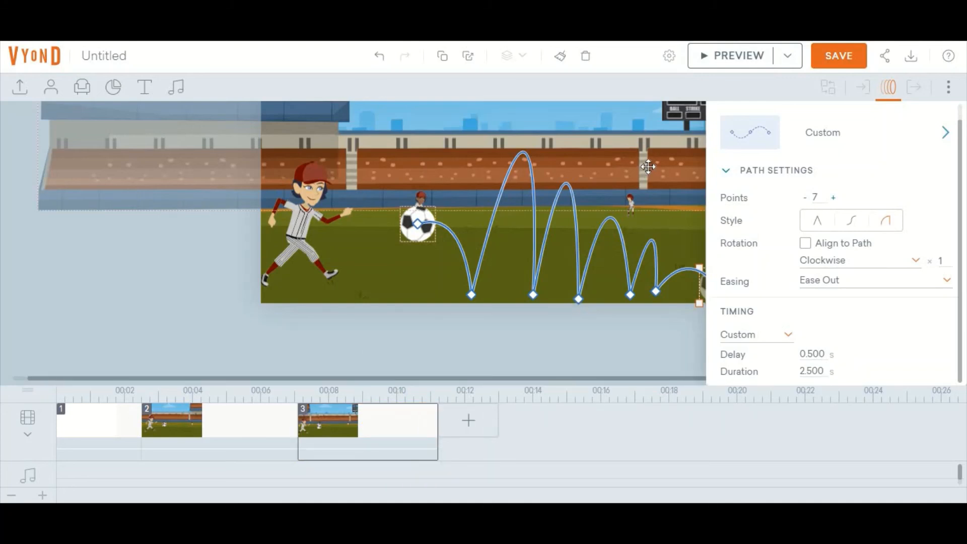
click(900, 96)
click(722, 54)
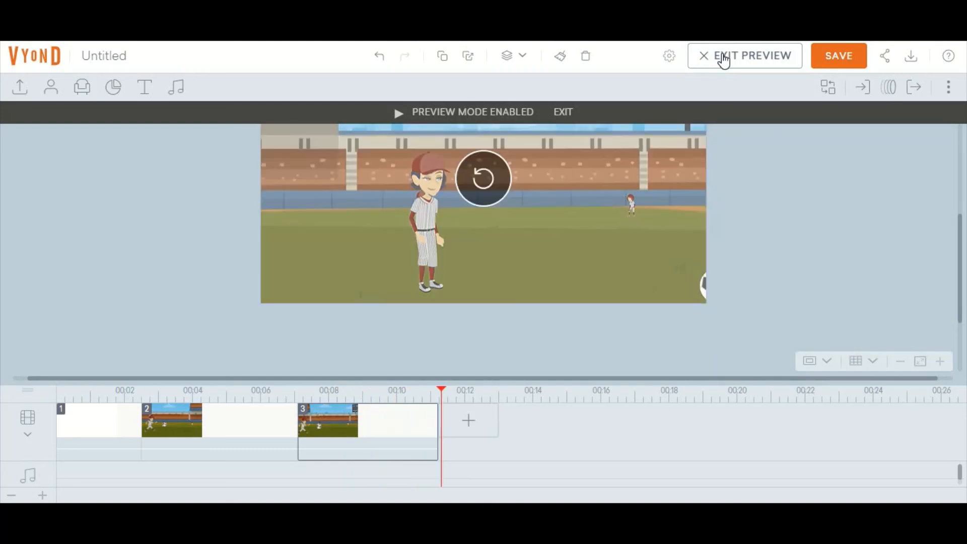
click(724, 60)
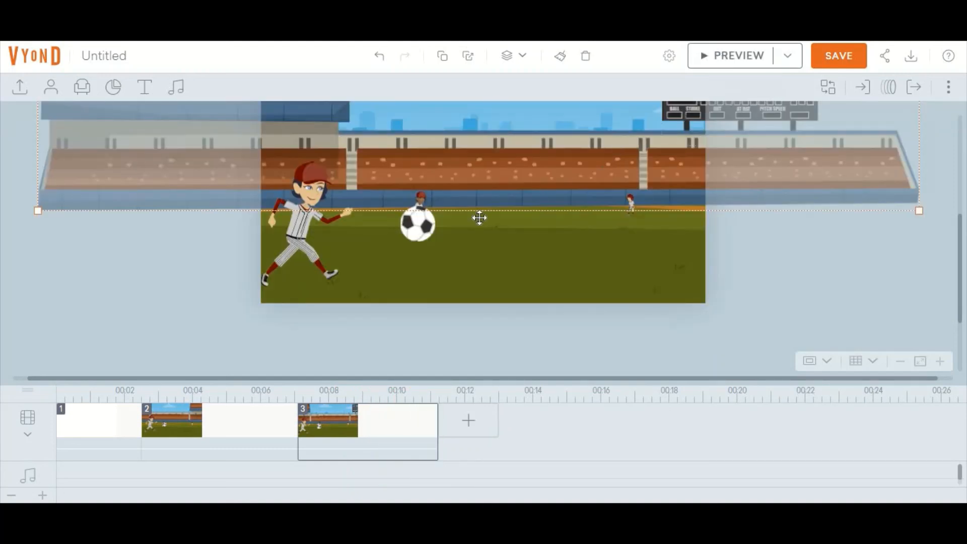
- Try the Ease In easing on the soccer ball's motion path and preview the scene
click(427, 225)
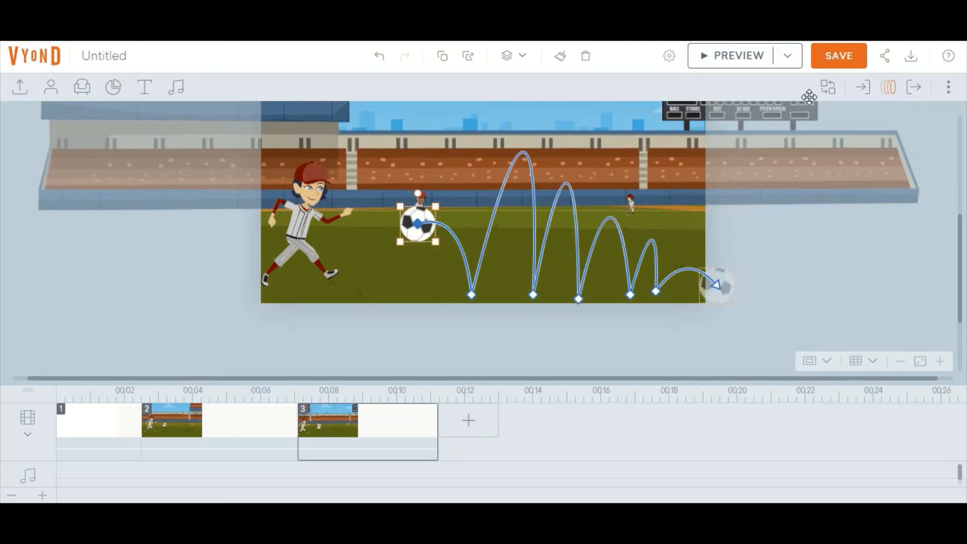
click(890, 90)
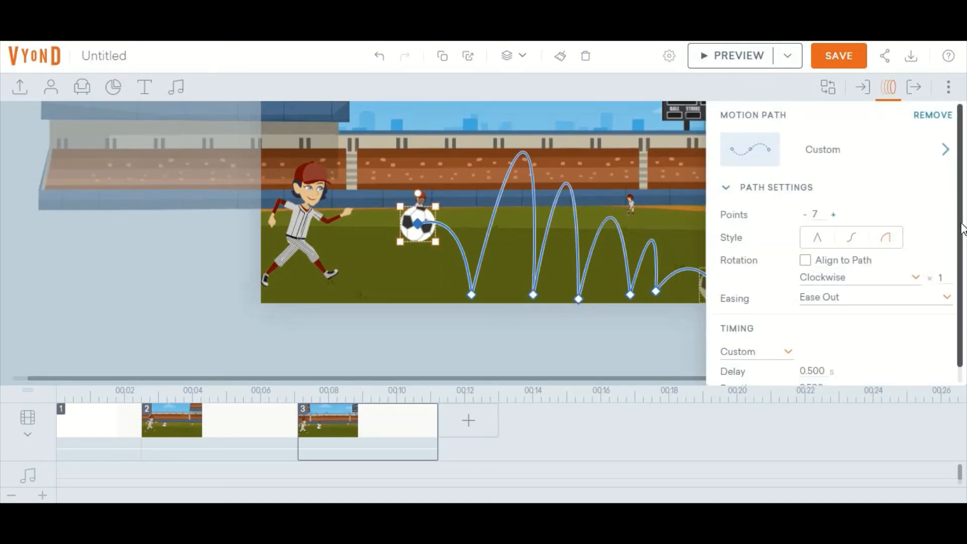
scroll(963, 247, down, 1)
click(947, 283)
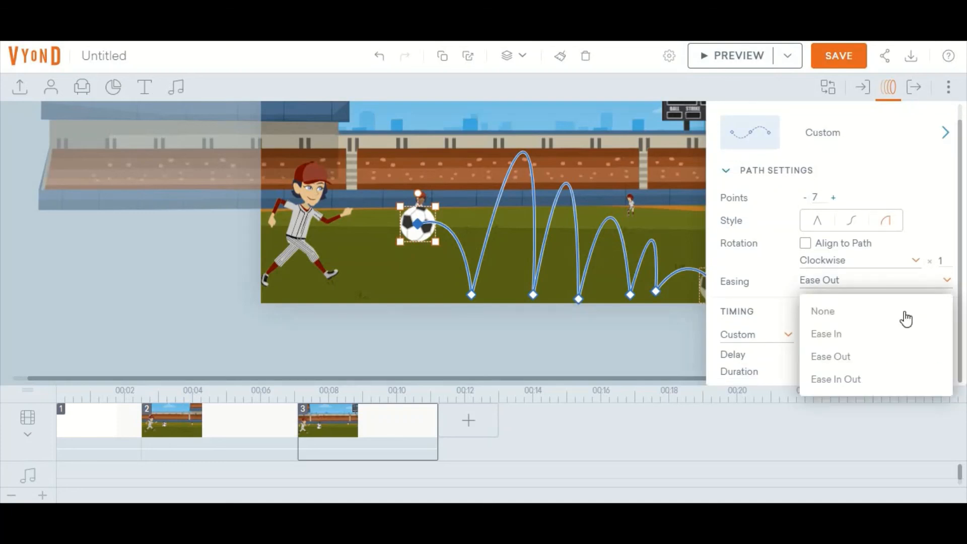
click(896, 344)
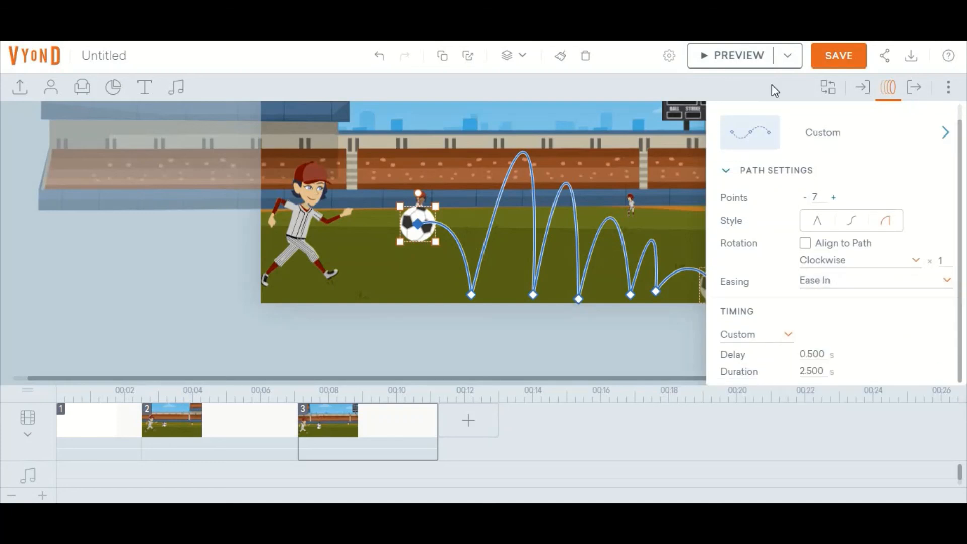
click(751, 61)
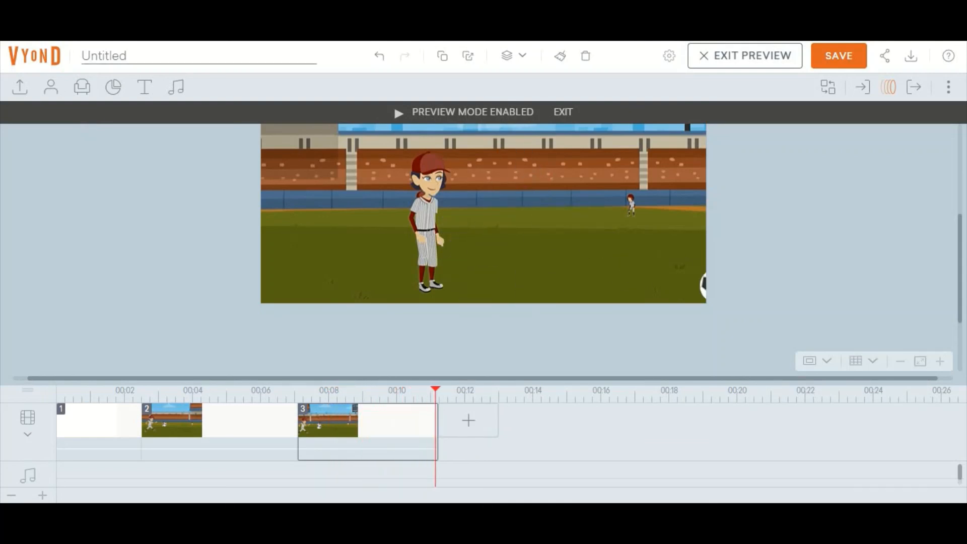
click(745, 56)
- Set the ball's motion path easing to Ease Out and its duration to 1.5 seconds
click(888, 88)
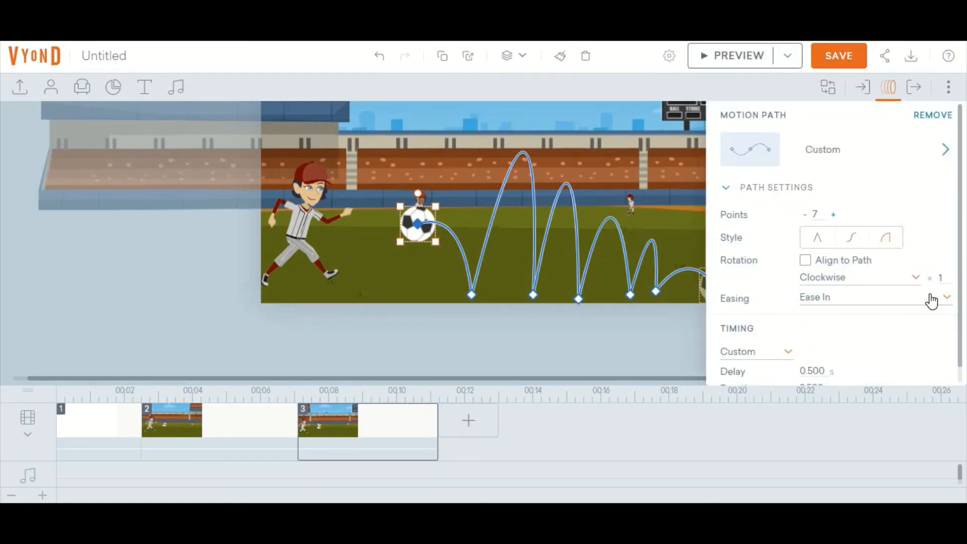
click(944, 301)
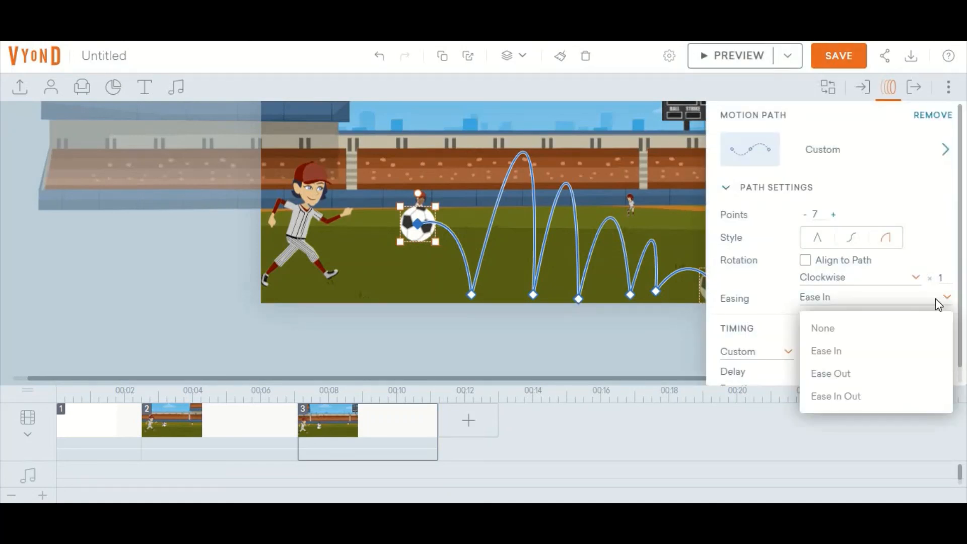
click(890, 378)
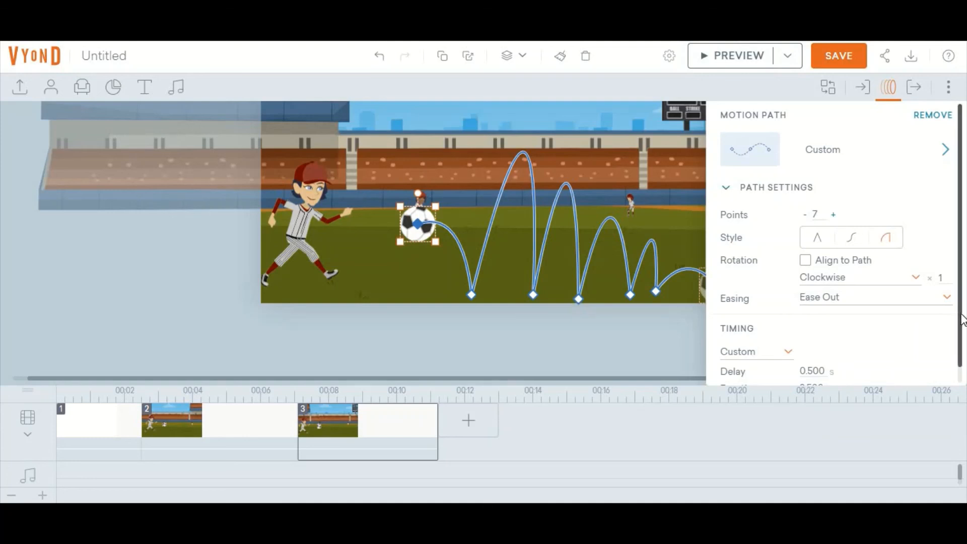
scroll(959, 360, down, 1)
double_click(825, 371)
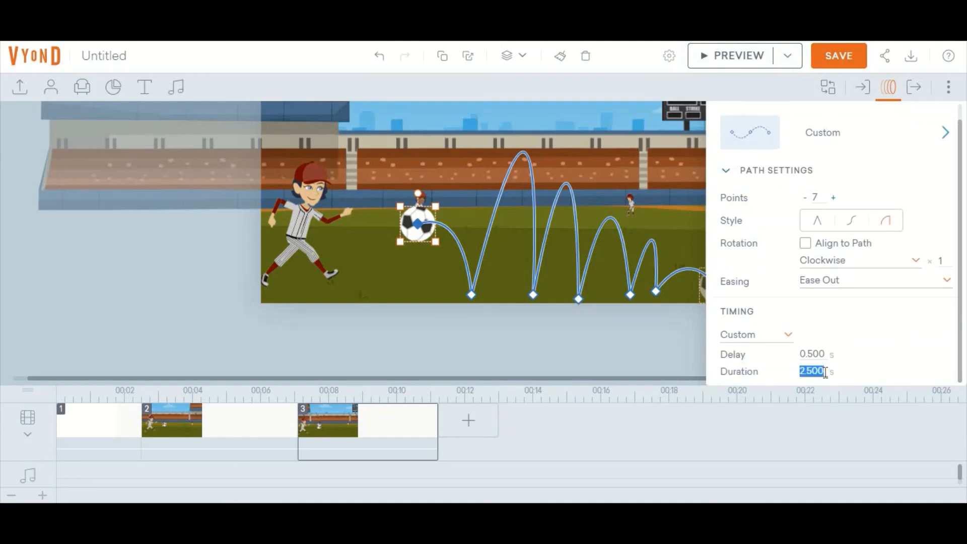
text(1)
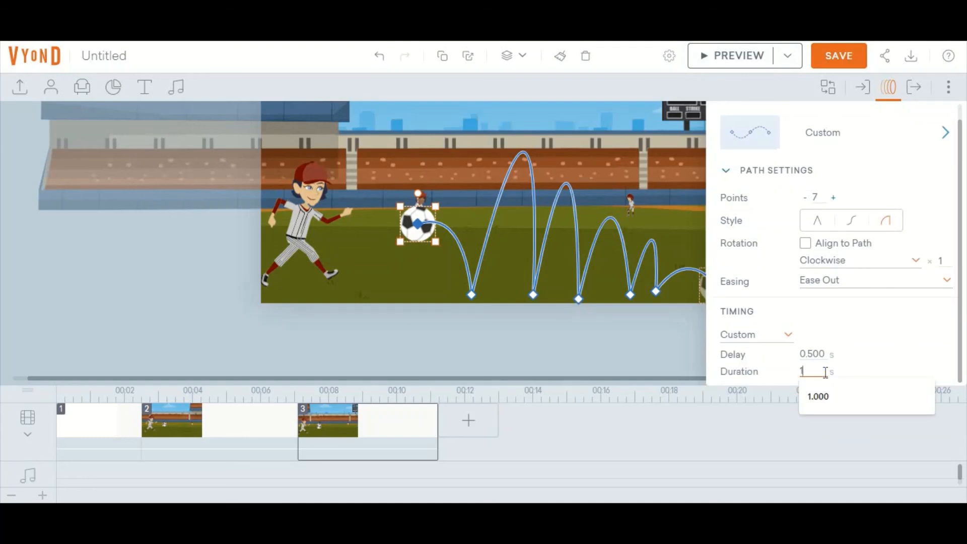
text(.5)
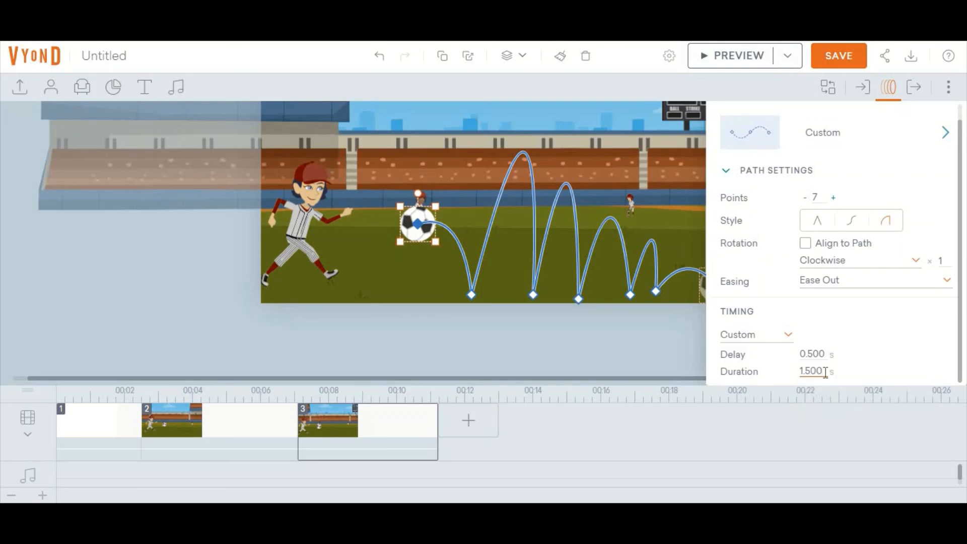
- Preview scene 3 with the adjusted path duration and return to the full stage view
click(734, 55)
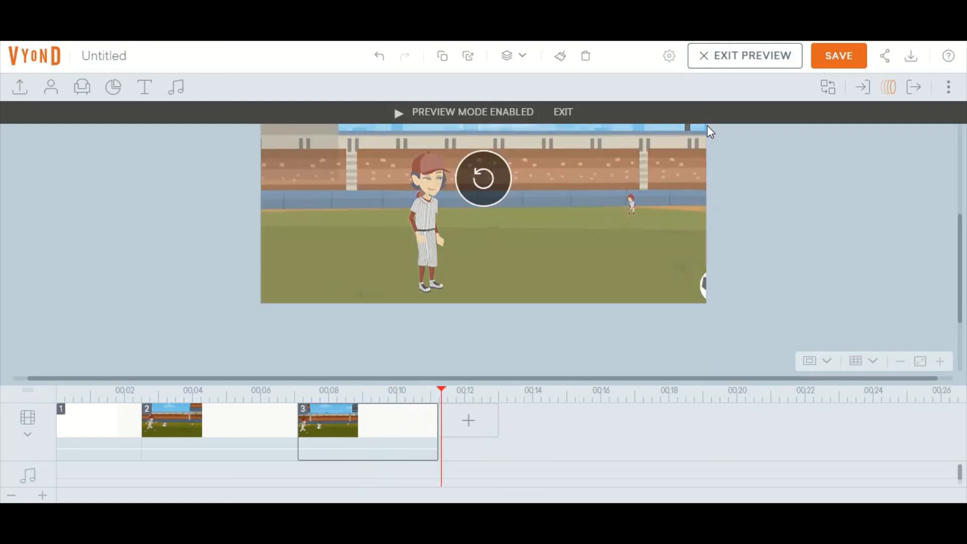
click(747, 56)
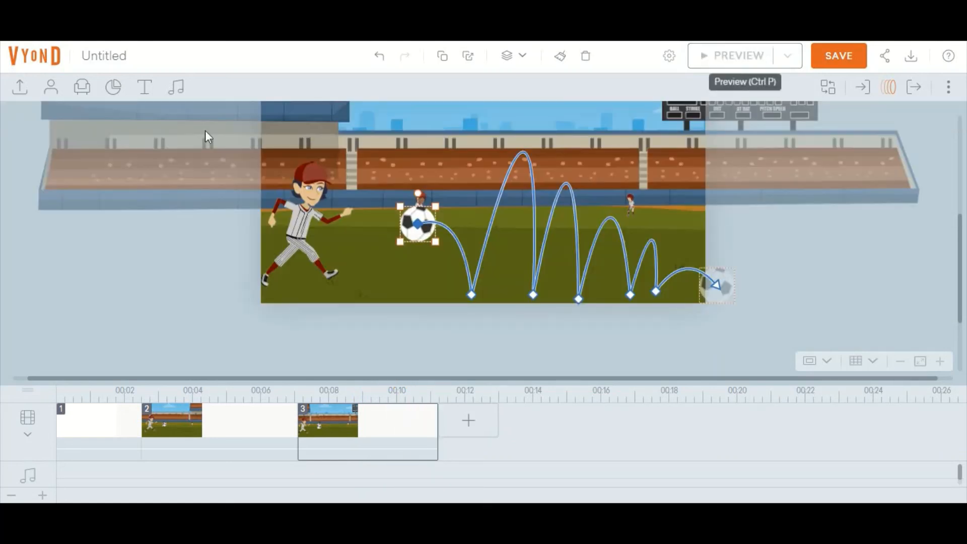
scroll(307, 221, up, 2)
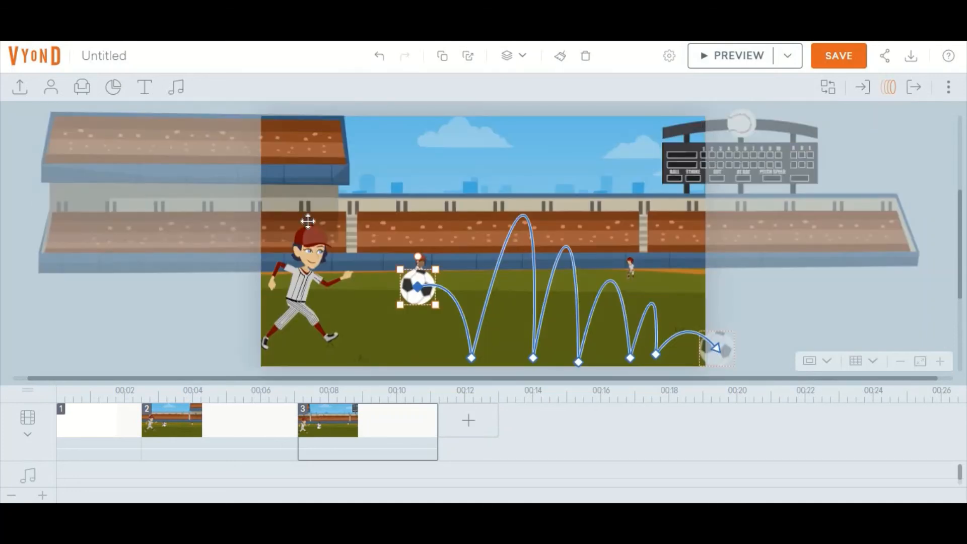